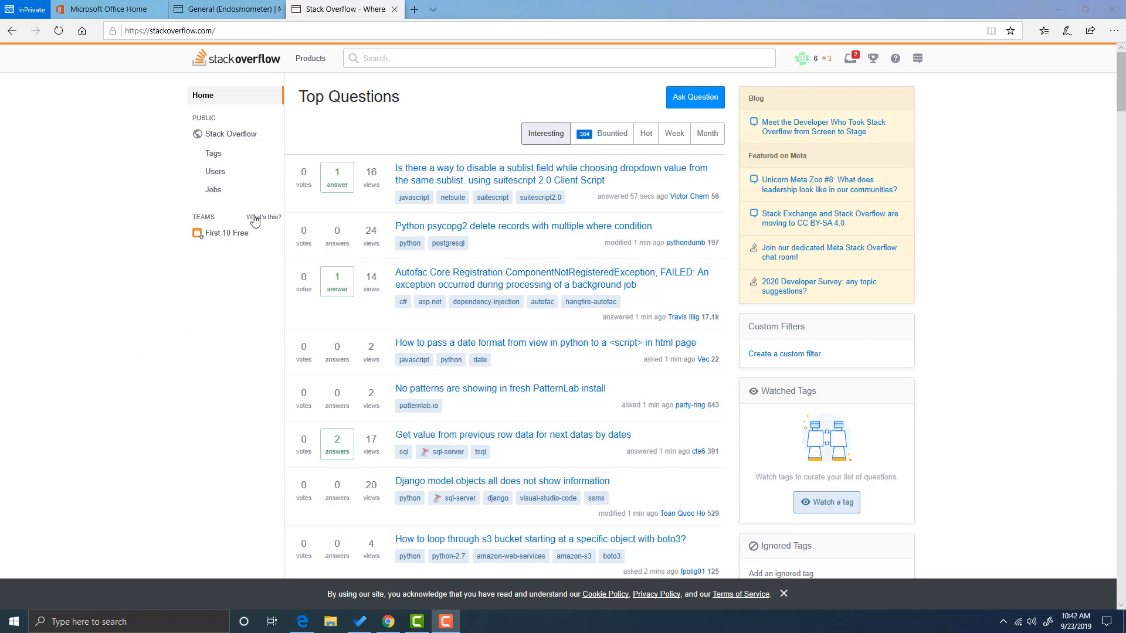
# Switch to Microsoft Teams, search the app store for "stac" and open the Stack Overflow app's details.
pyautogui.click(217, 13)
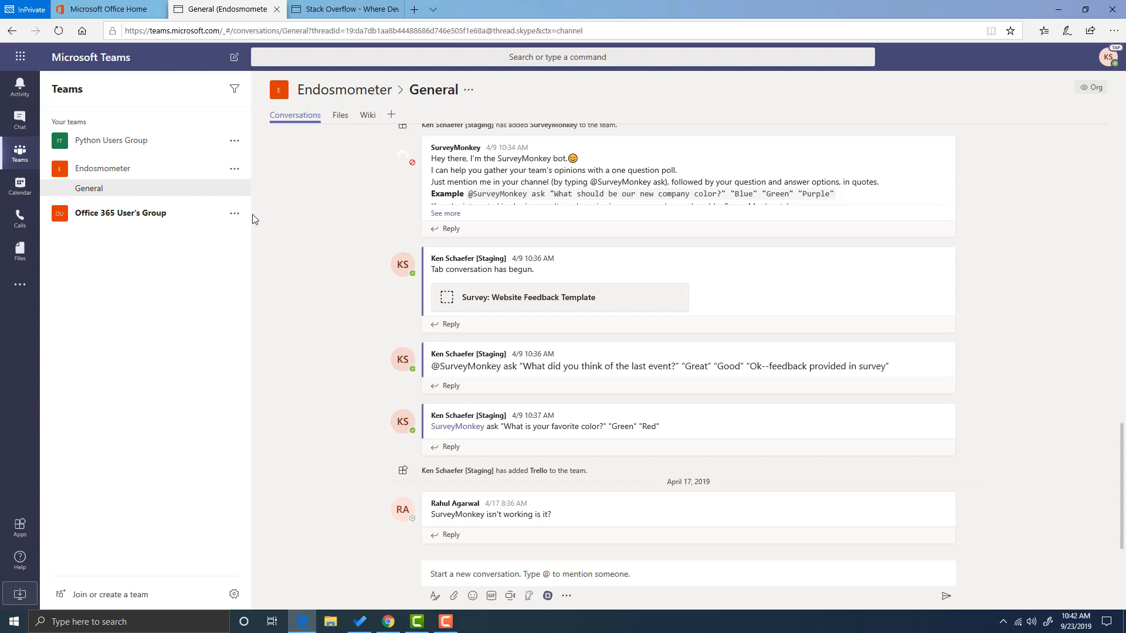
pyautogui.click(21, 528)
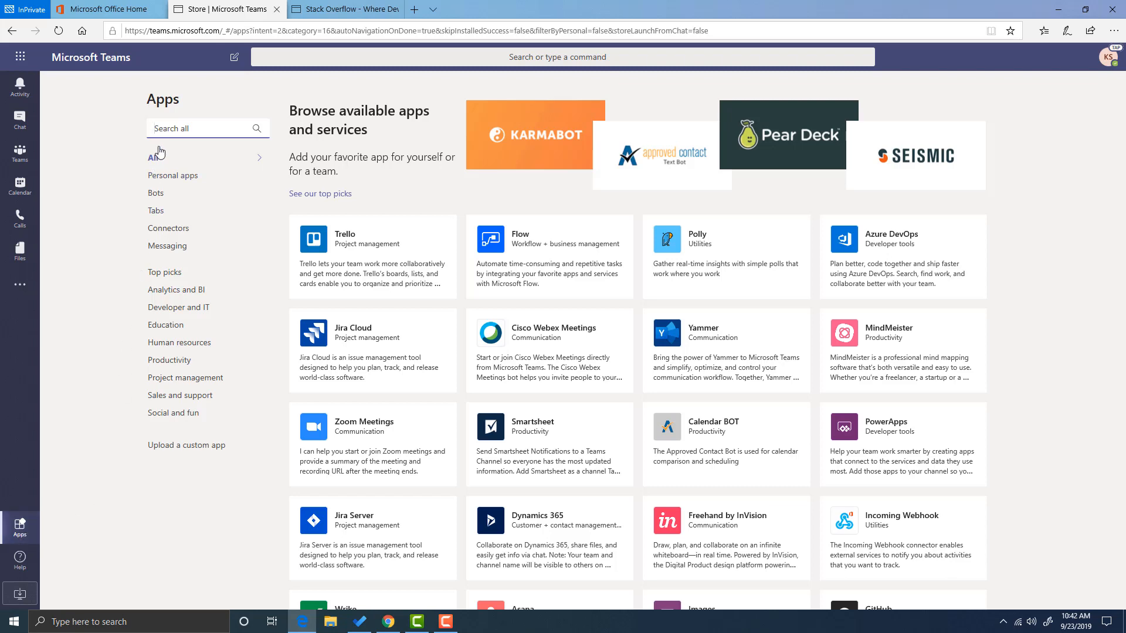
pyautogui.write('stac')
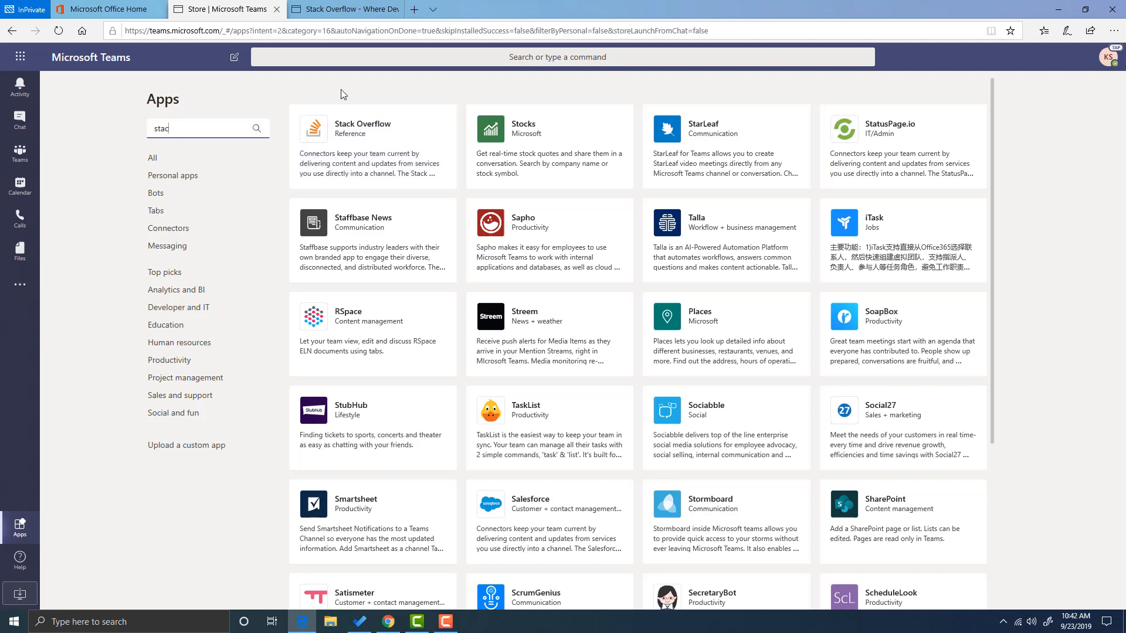
pyautogui.click(355, 128)
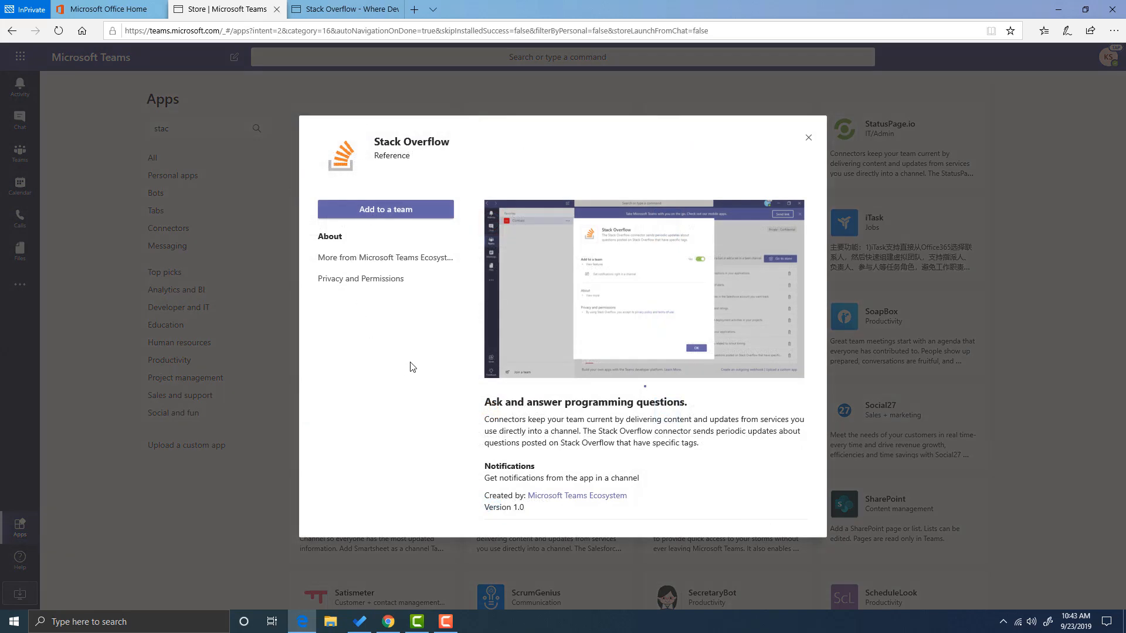
# Add Stack Overflow to the General channel of the Endosmometer team and start setting up its connector.
pyautogui.click(392, 214)
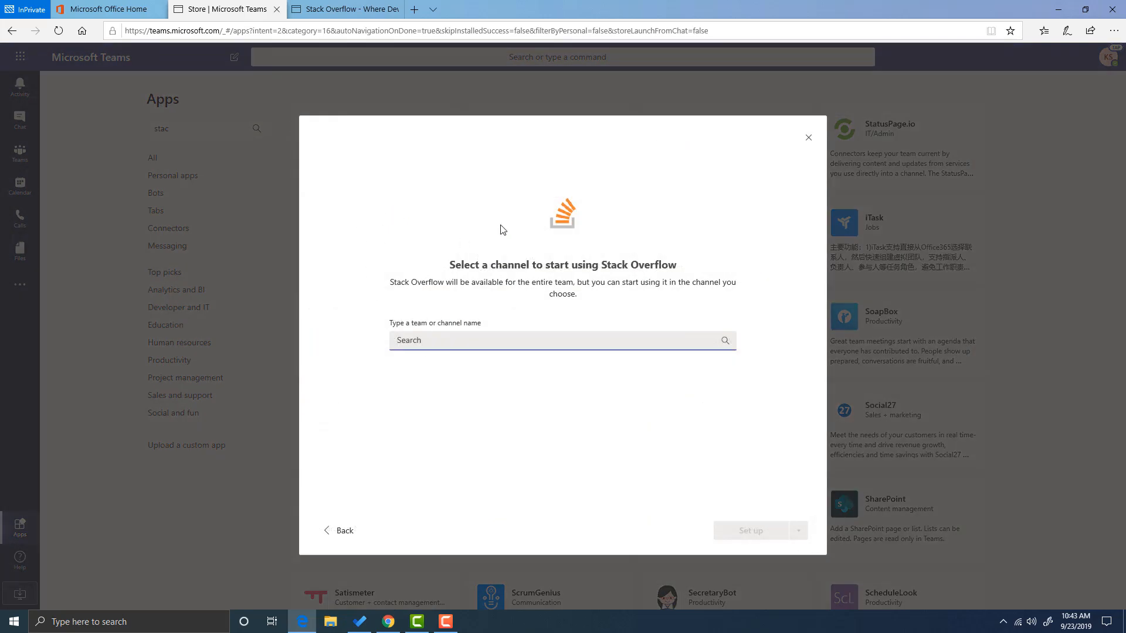
pyautogui.write('end')
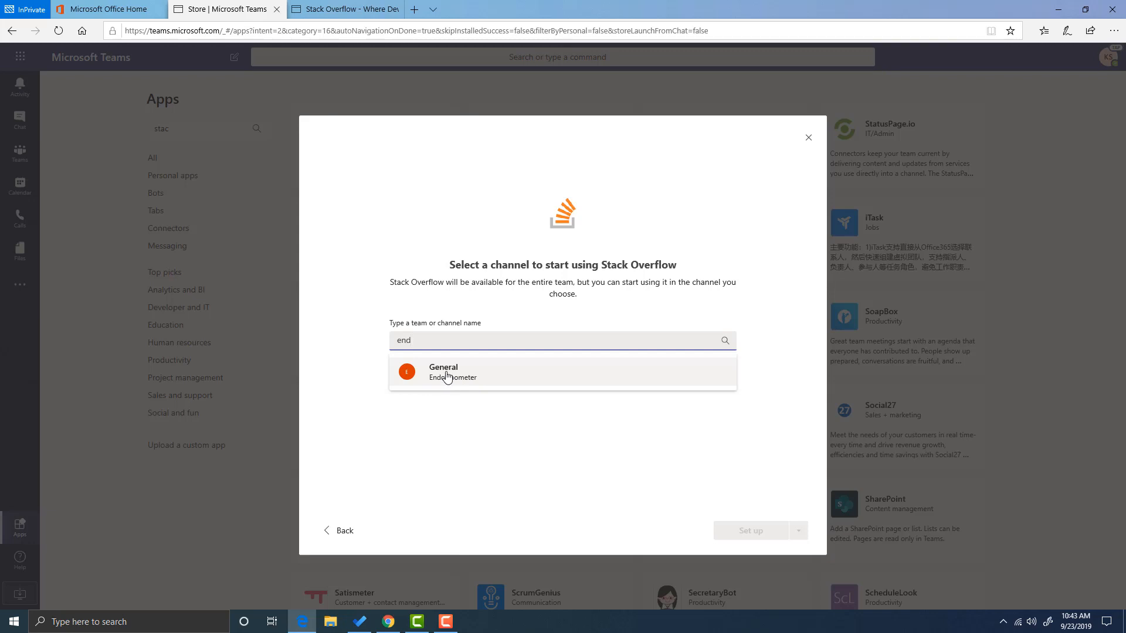
pyautogui.click(410, 375)
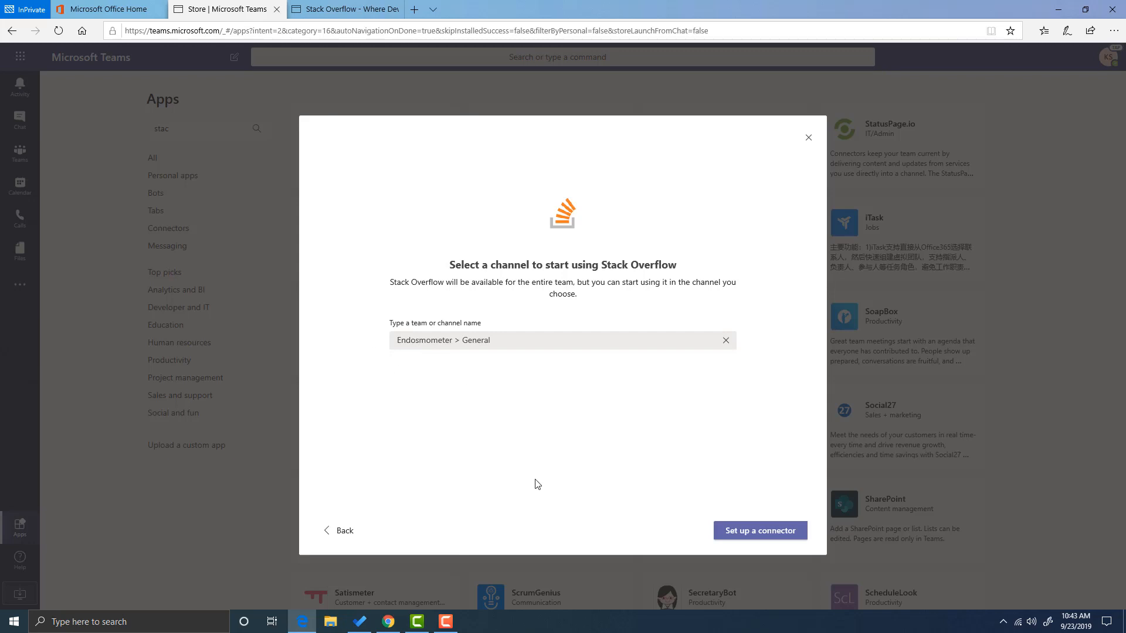
pyautogui.click(748, 537)
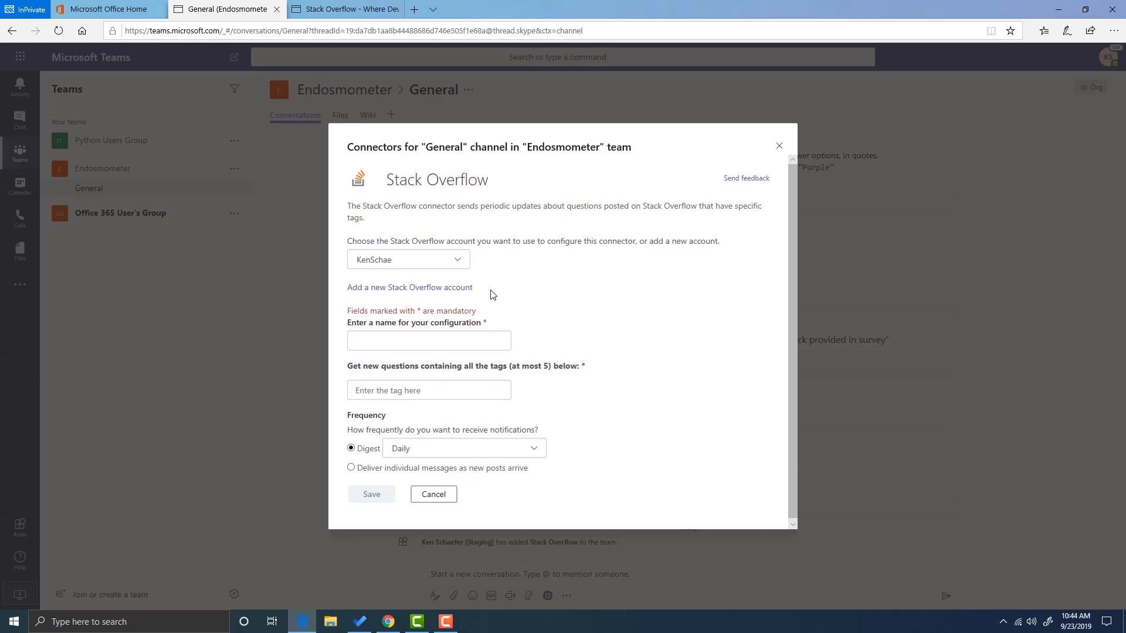
# Check the available Stack Overflow accounts and authenticate an account for the connector.
pyautogui.click(459, 263)
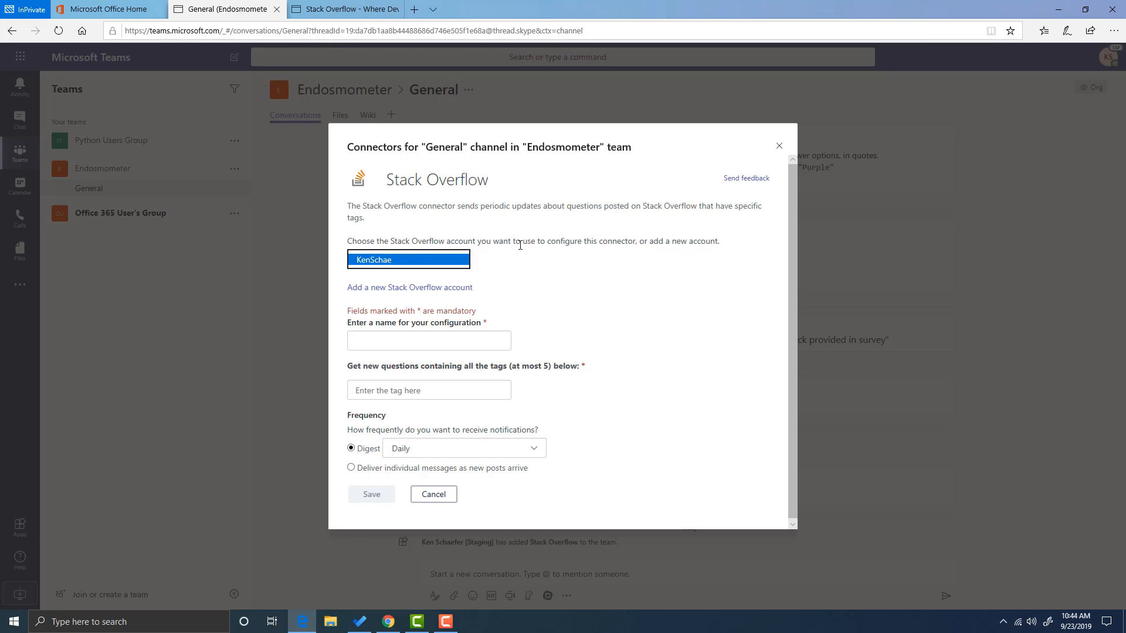
pyautogui.click(403, 242)
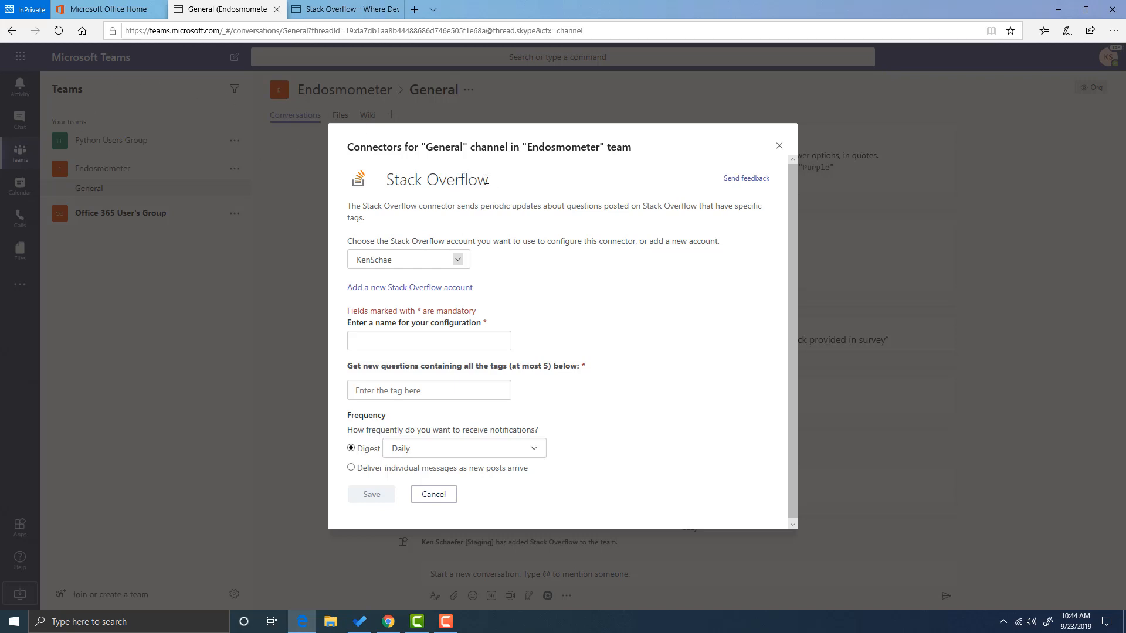
pyautogui.click(399, 291)
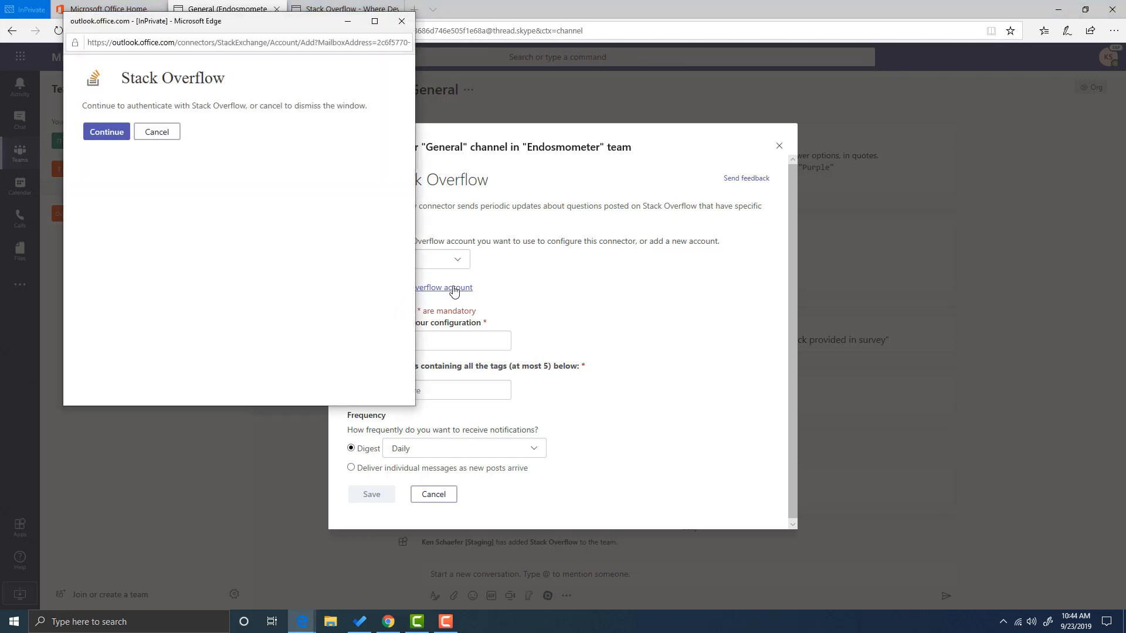
pyautogui.moveTo(270, 25); pyautogui.dragTo(298, 96)
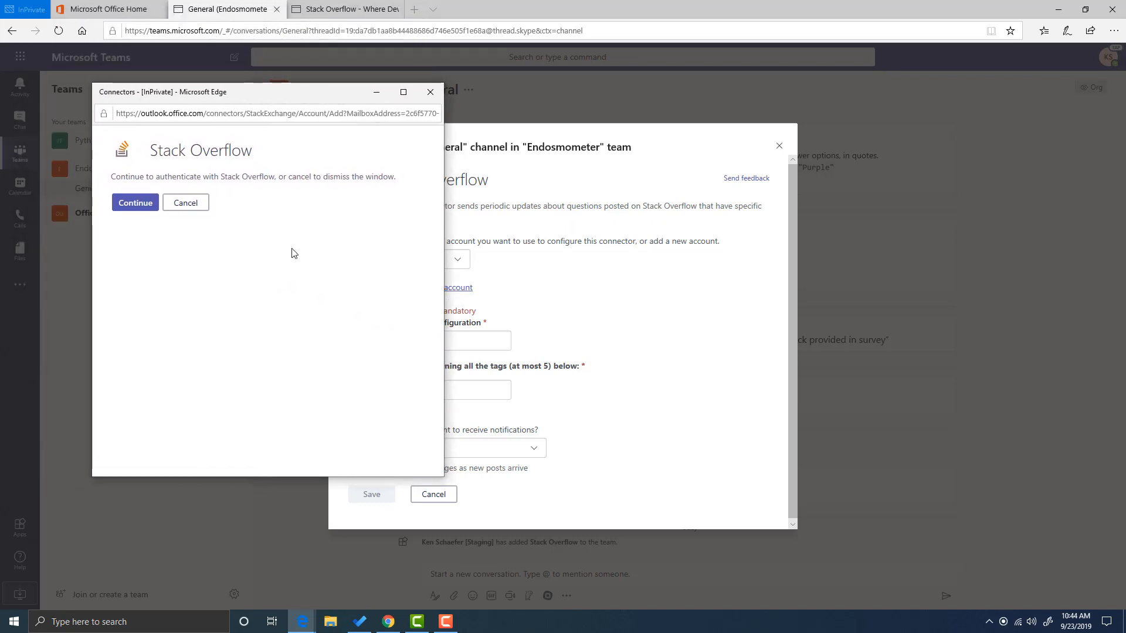
pyautogui.click(133, 206)
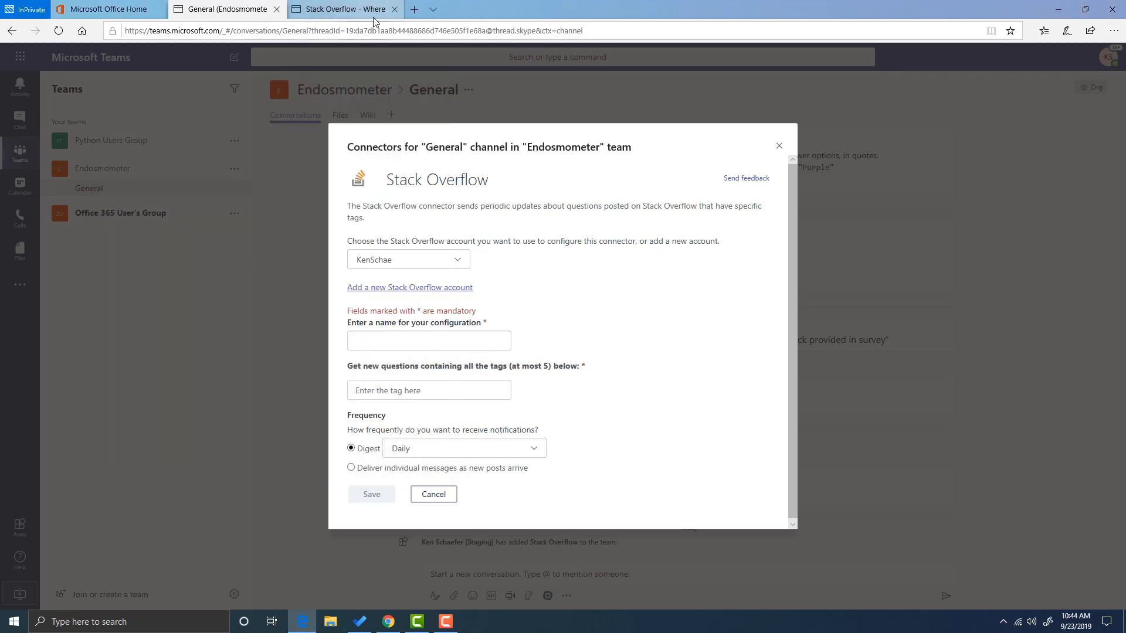
pyautogui.moveTo(352, 19)
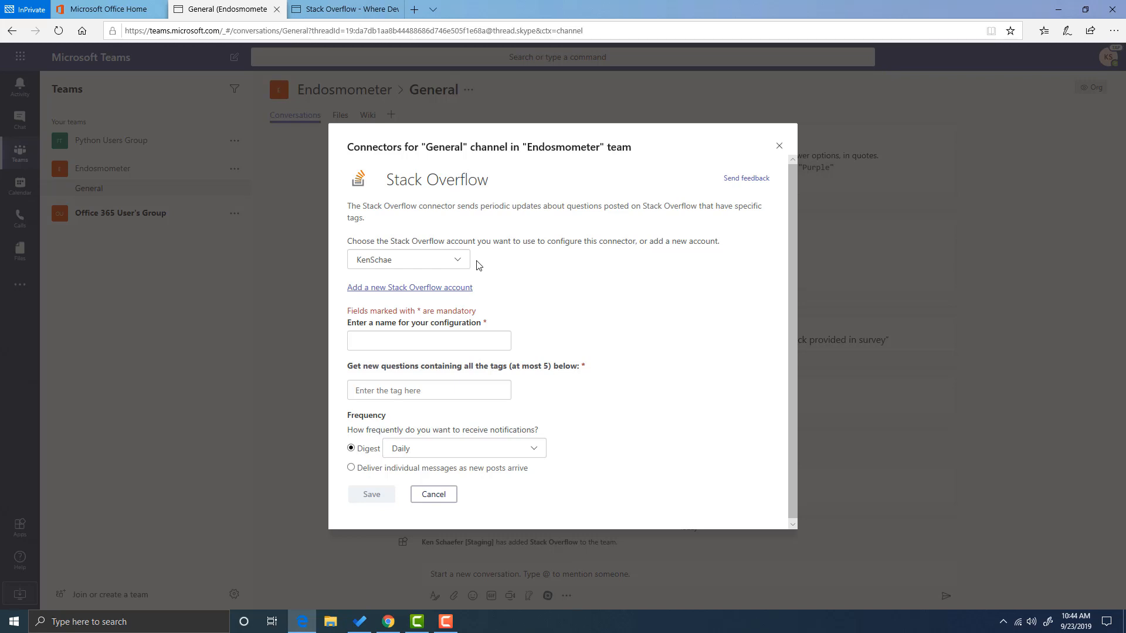
# Examine the tags on the Stack Overflow site's top questions and return to the connector setup in Teams.
pyautogui.click(395, 339)
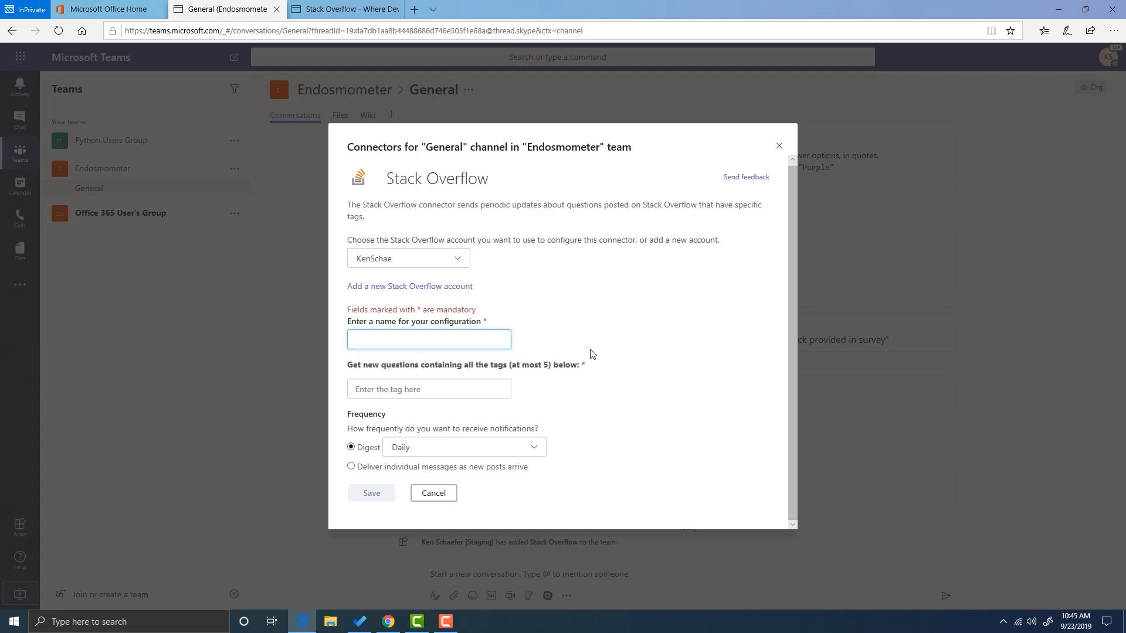
pyautogui.click(337, 10)
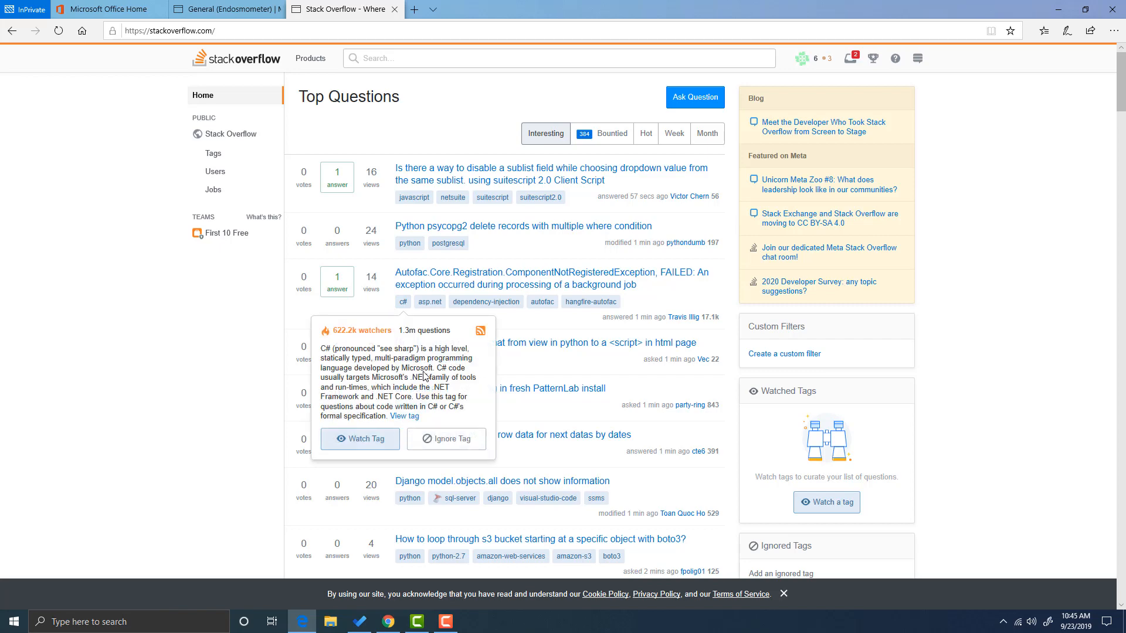
pyautogui.click(223, 9)
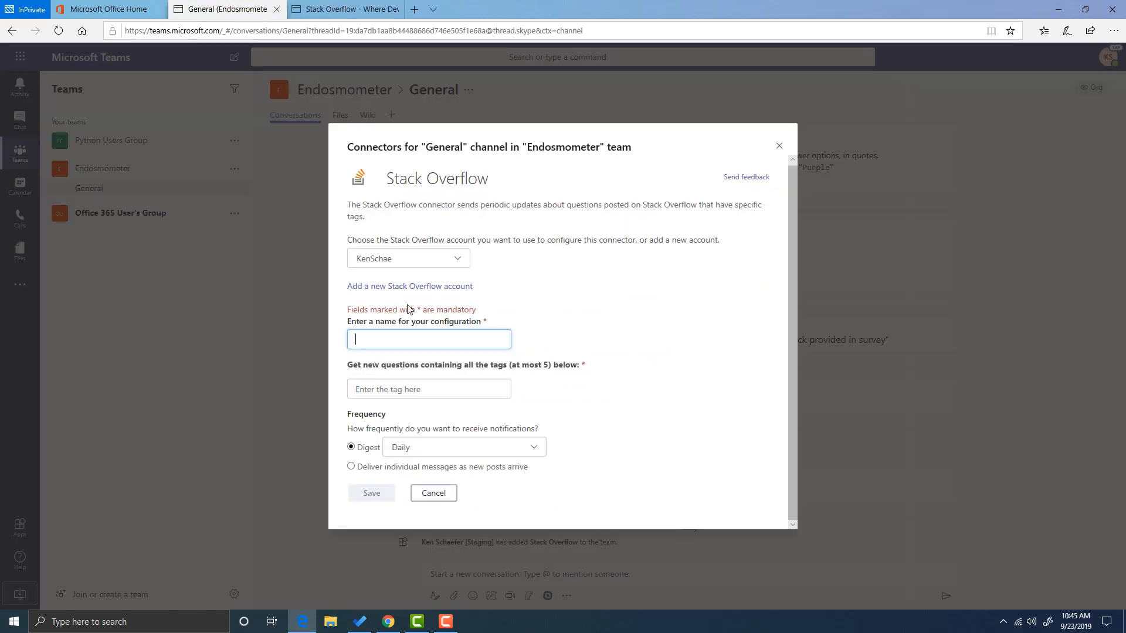
pyautogui.click(374, 387)
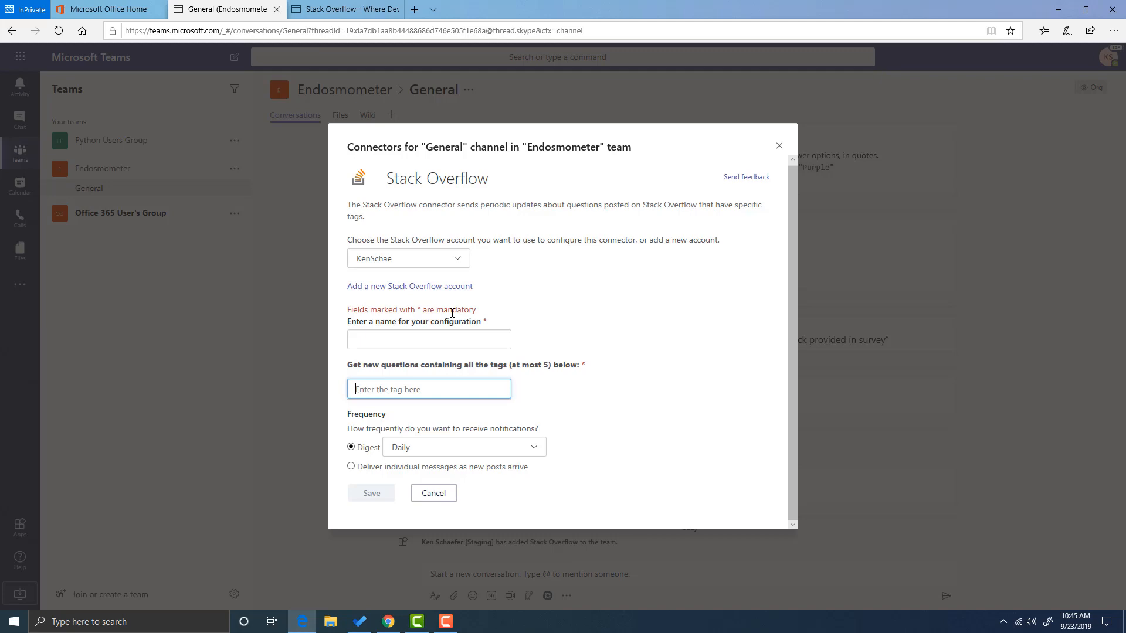
pyautogui.click(335, 10)
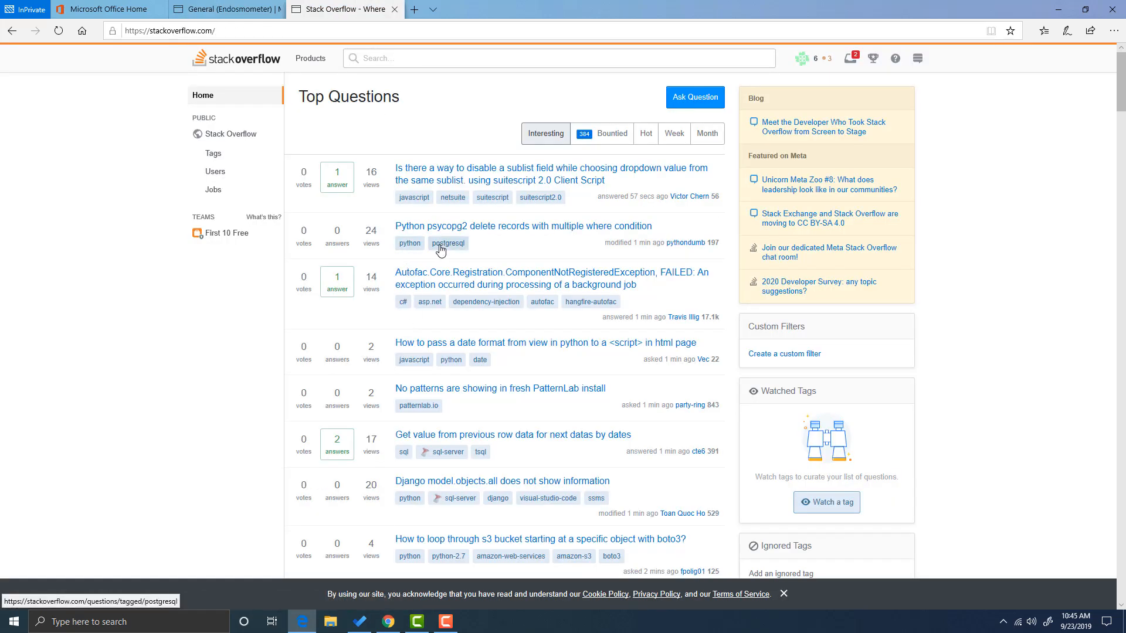
pyautogui.click(228, 9)
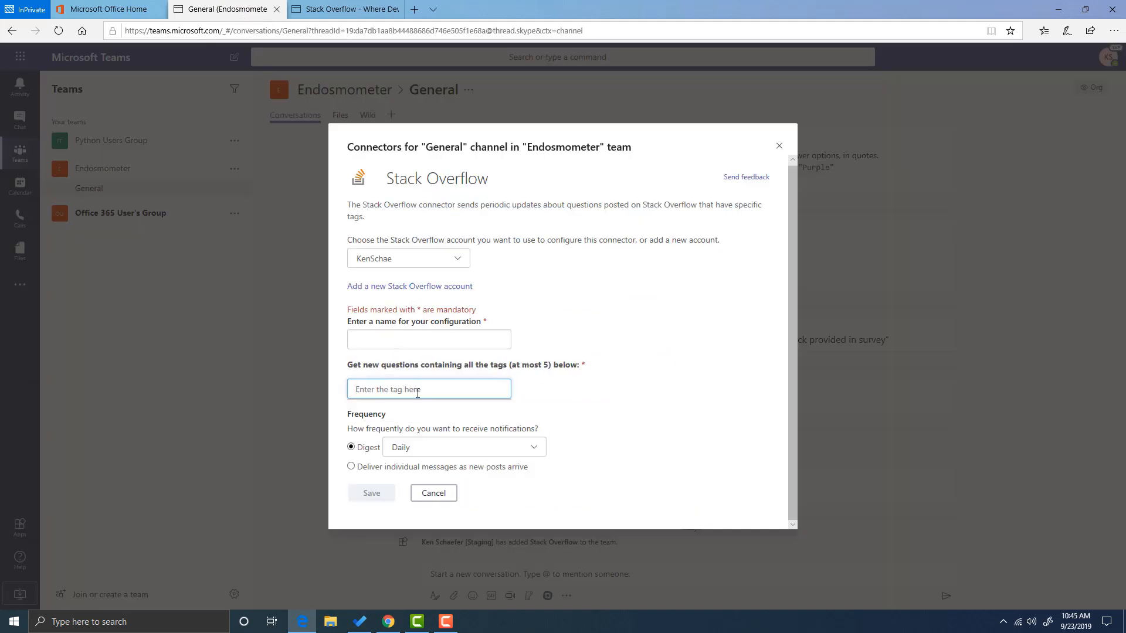
# Add the tags python-3.x and django to the connector's question filter.
pyautogui.write('python')
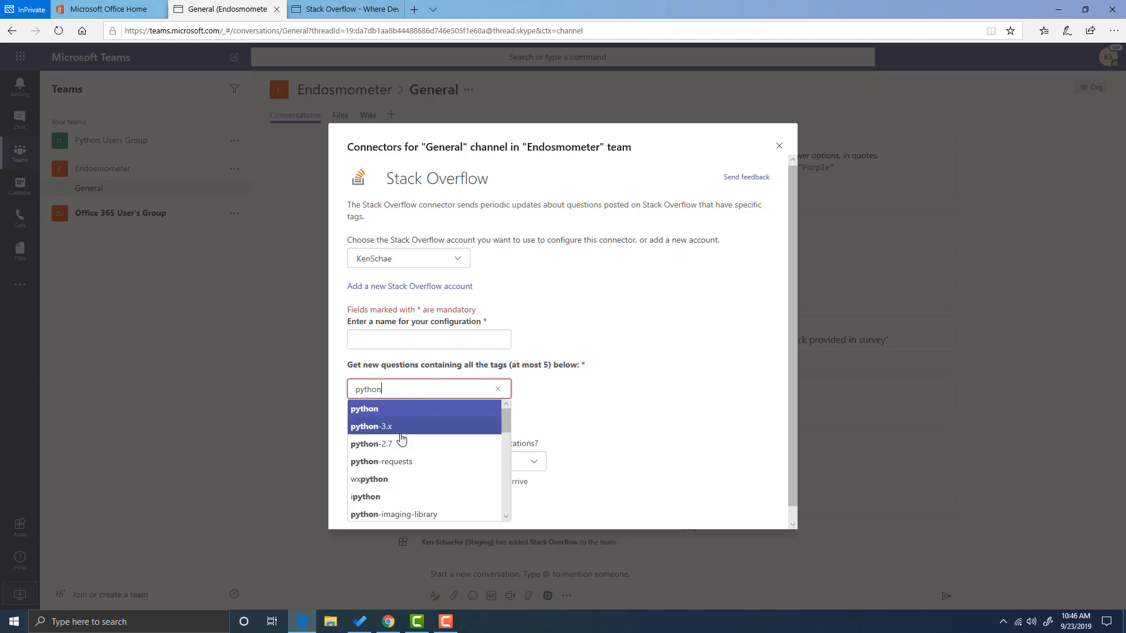
pyautogui.scroll(-2, 410, 445)
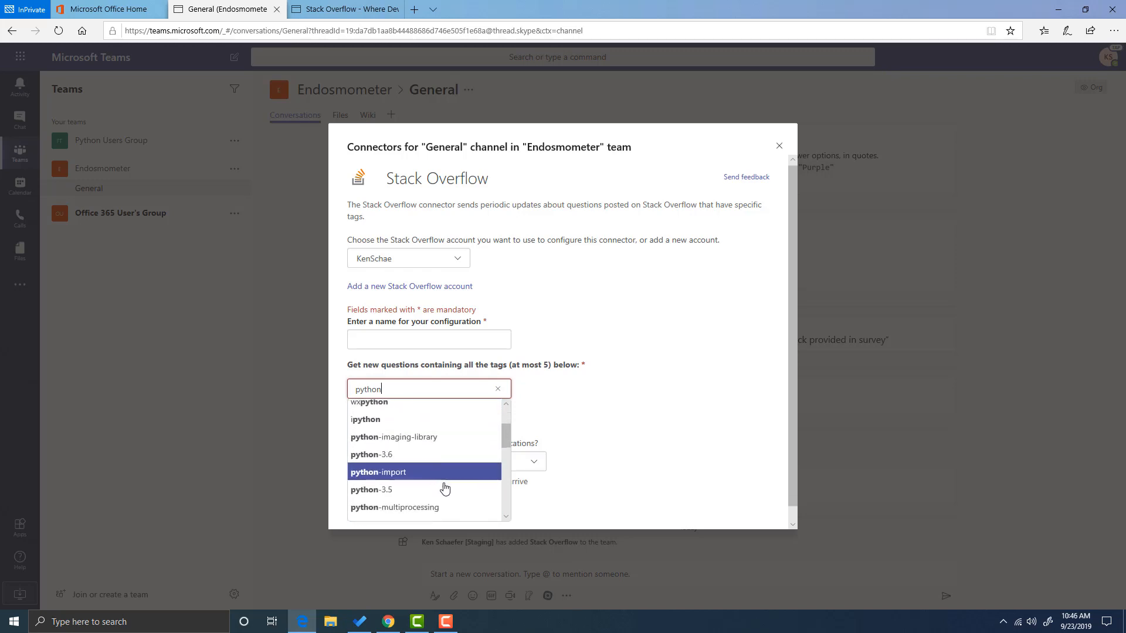
pyautogui.scroll(3, 434, 475)
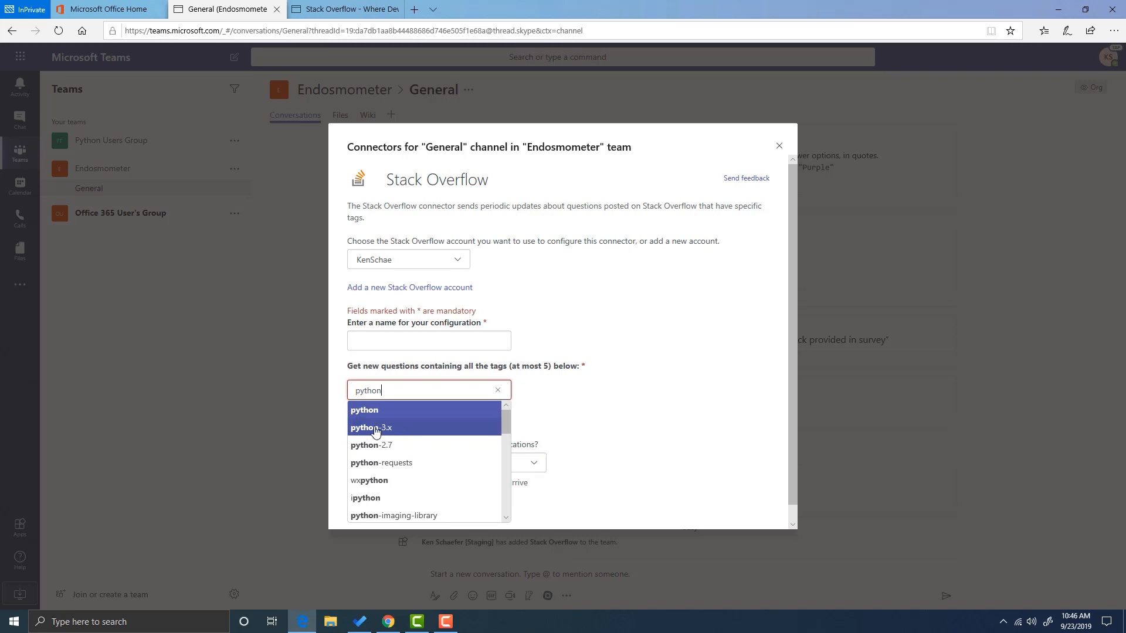
pyautogui.click(375, 428)
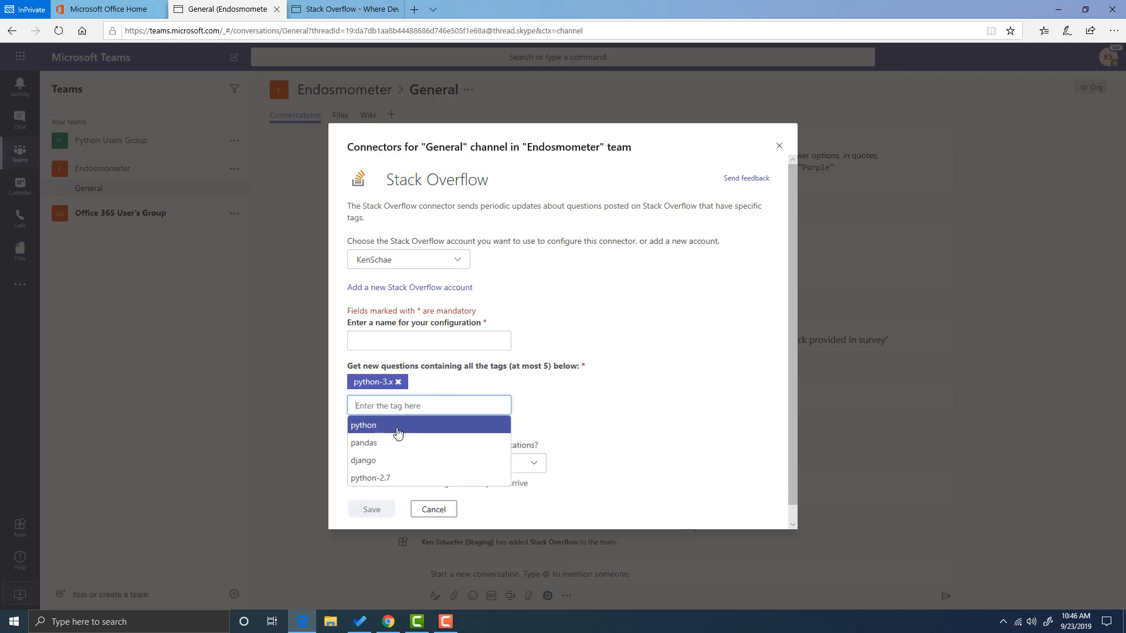
pyautogui.click(371, 460)
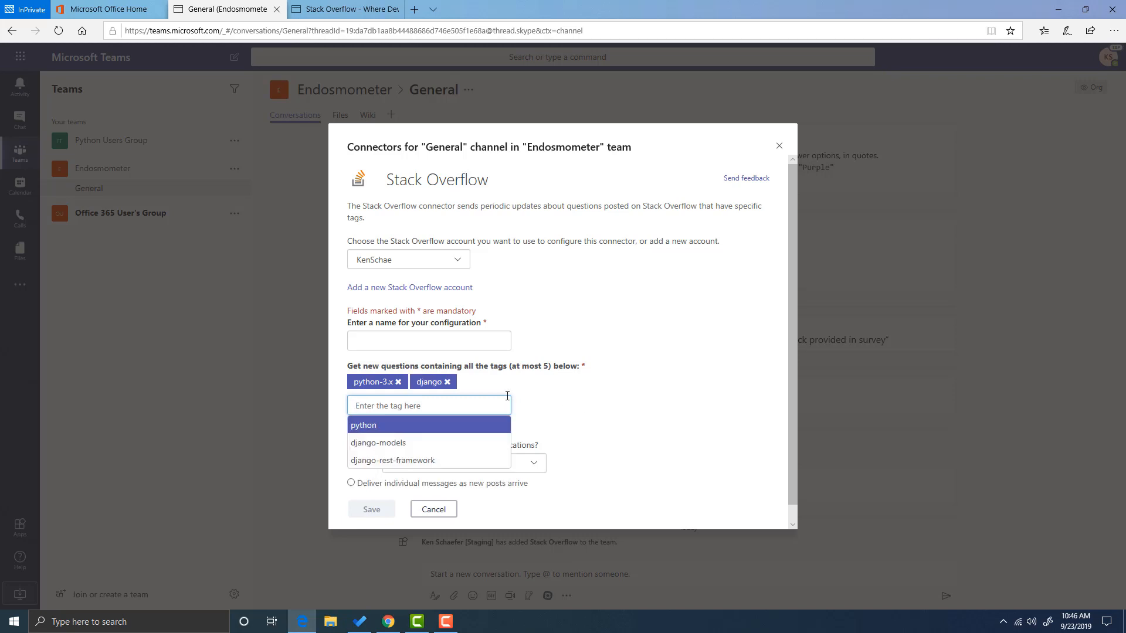
pyautogui.click(583, 387)
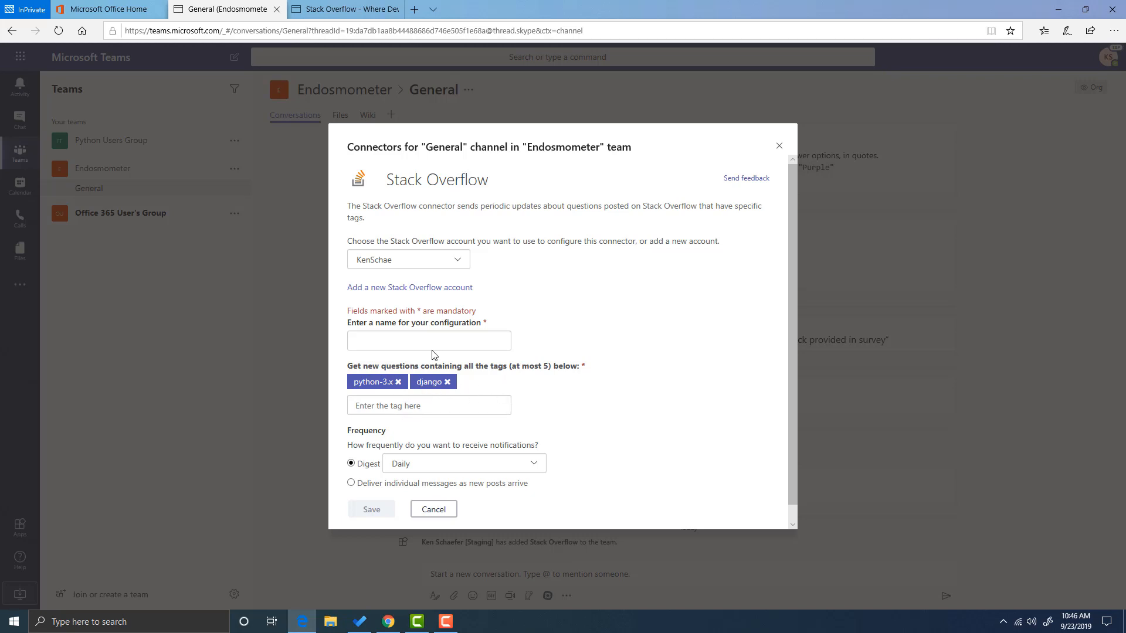
# Name the connector configuration "Python-3 Django".
pyautogui.click(387, 343)
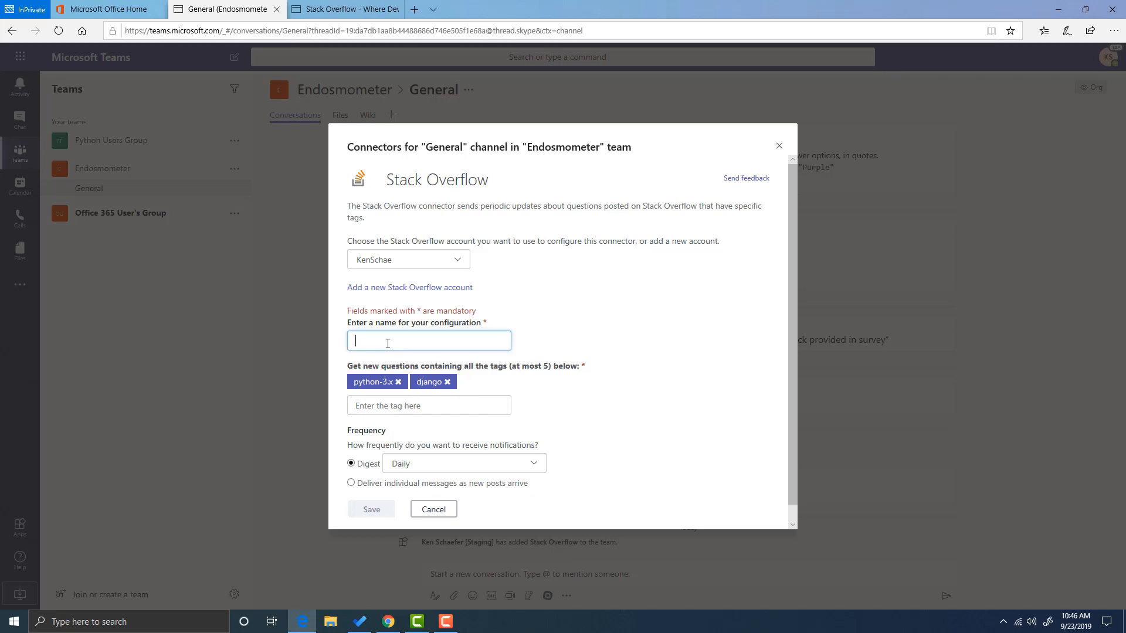
pyautogui.write('Python')
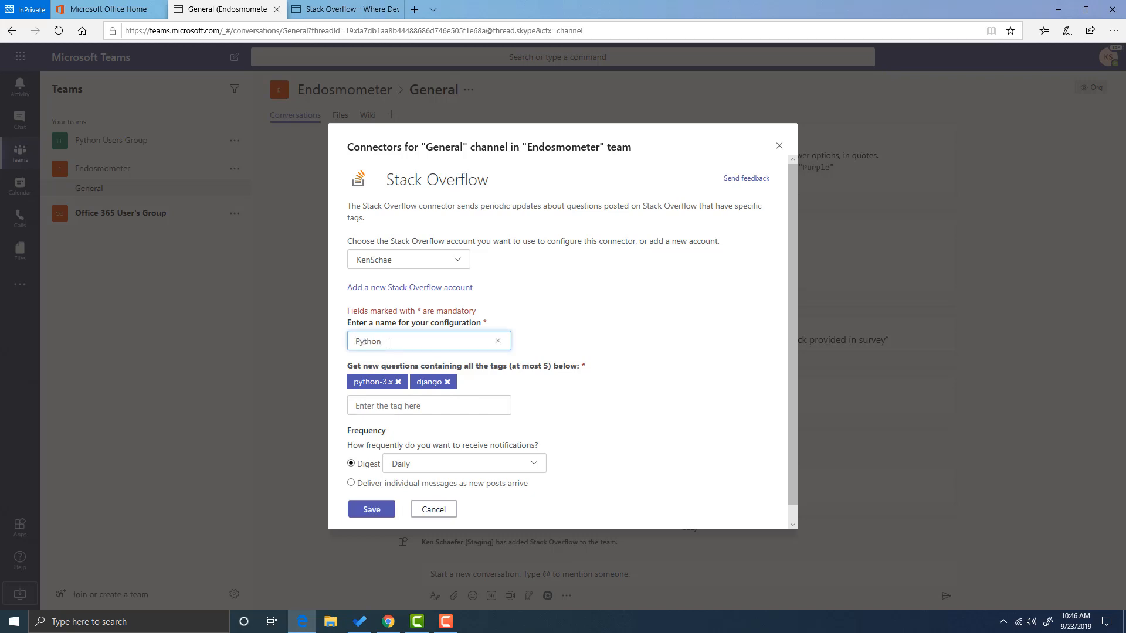
pyautogui.press('BackSpace')
pyautogui.write('-3 Django')
pyautogui.click(538, 466)
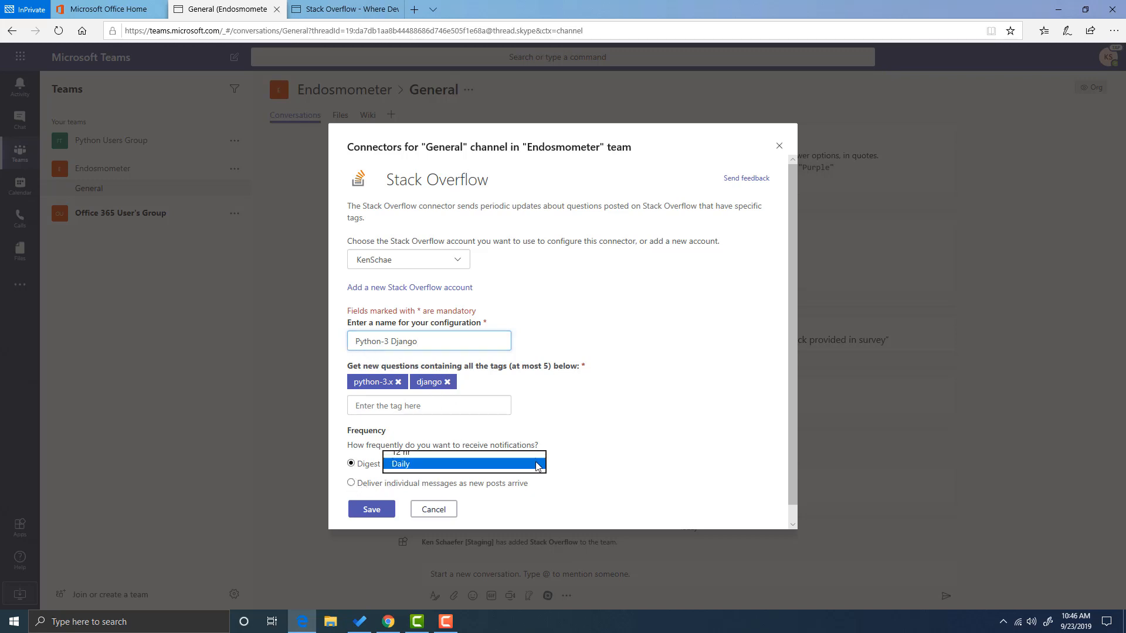
pyautogui.click(634, 433)
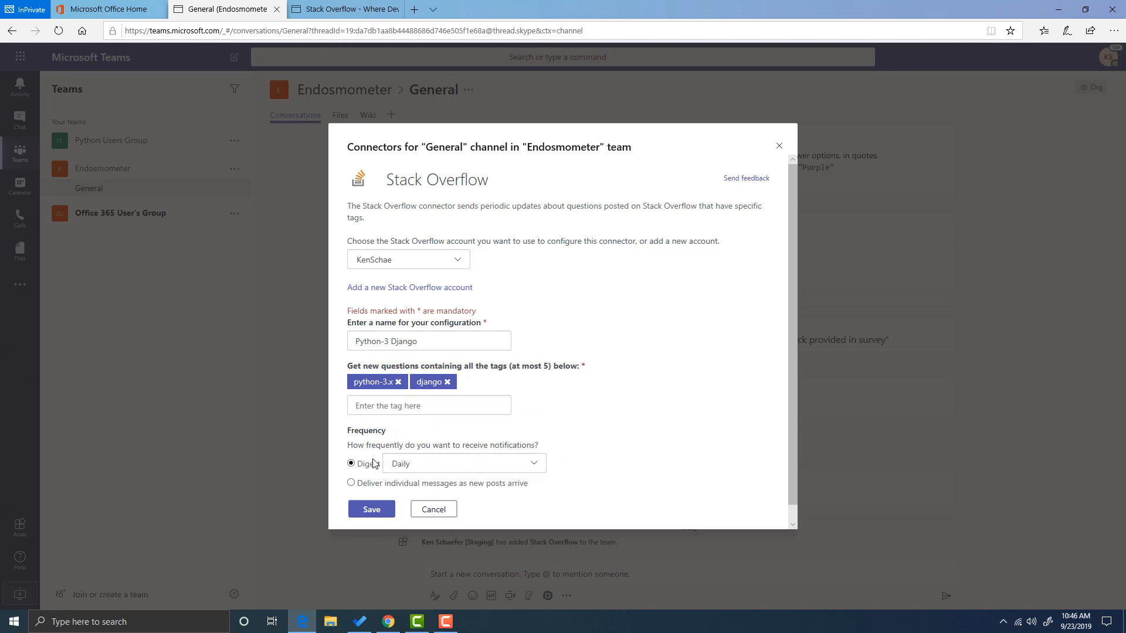
pyautogui.click(350, 483)
pyautogui.click(351, 463)
pyautogui.click(533, 464)
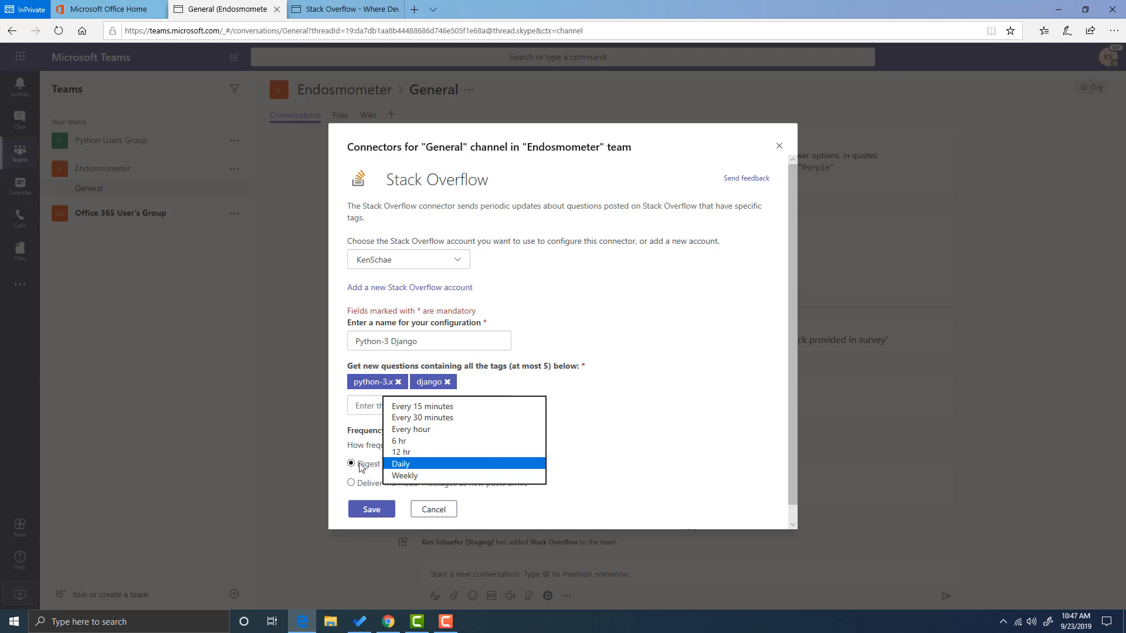
pyautogui.click(595, 467)
# Set the connector's digest notification frequency to every hour.
pyautogui.click(463, 471)
pyautogui.click(421, 429)
pyautogui.click(655, 481)
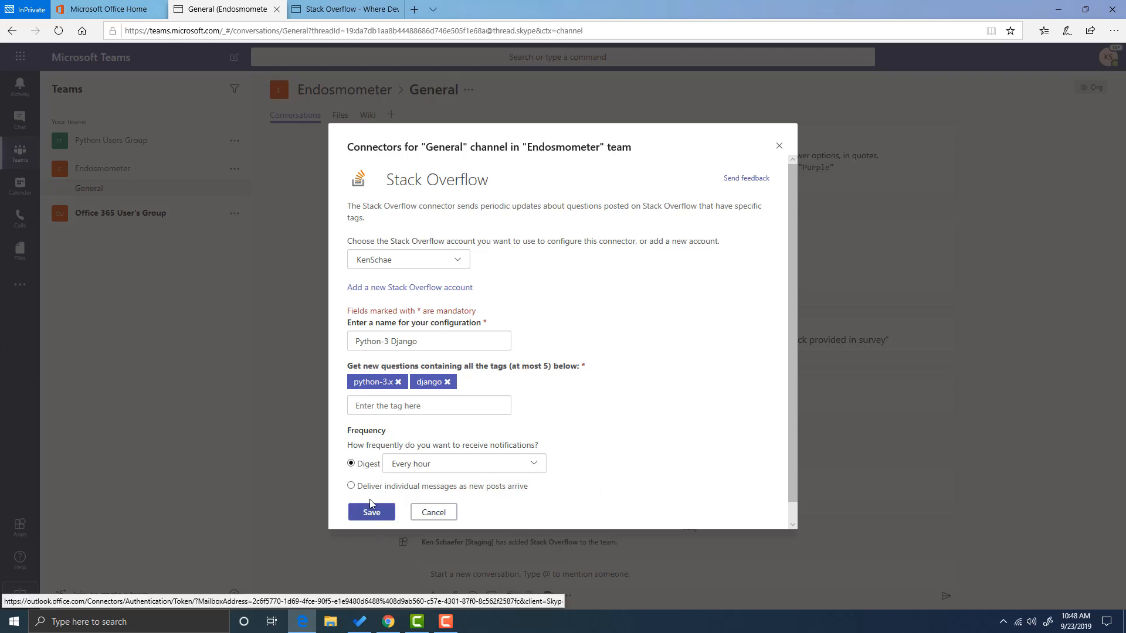
# Review the configuration name and save the Stack Overflow connector.
pyautogui.moveTo(418, 342); pyautogui.dragTo(349, 341)
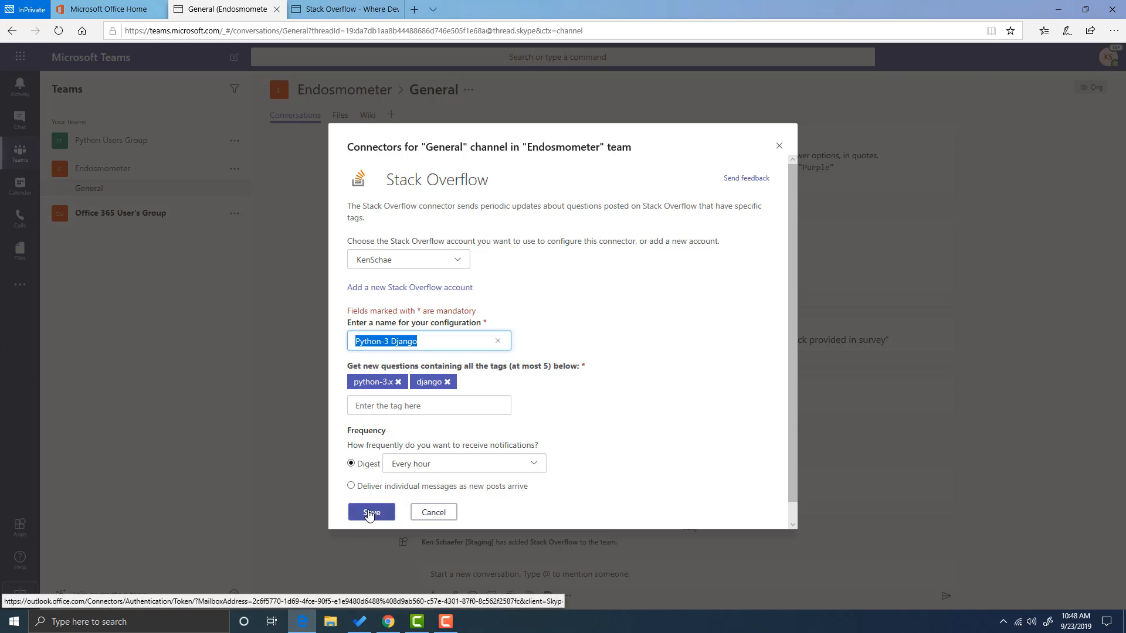
pyautogui.click(548, 324)
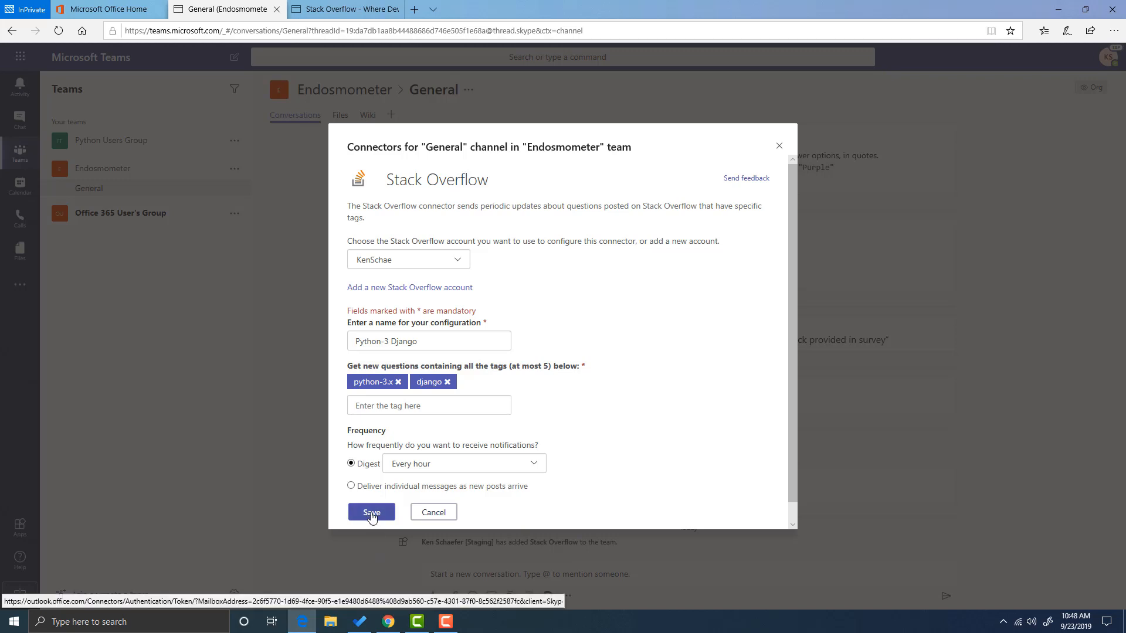
pyautogui.click(371, 514)
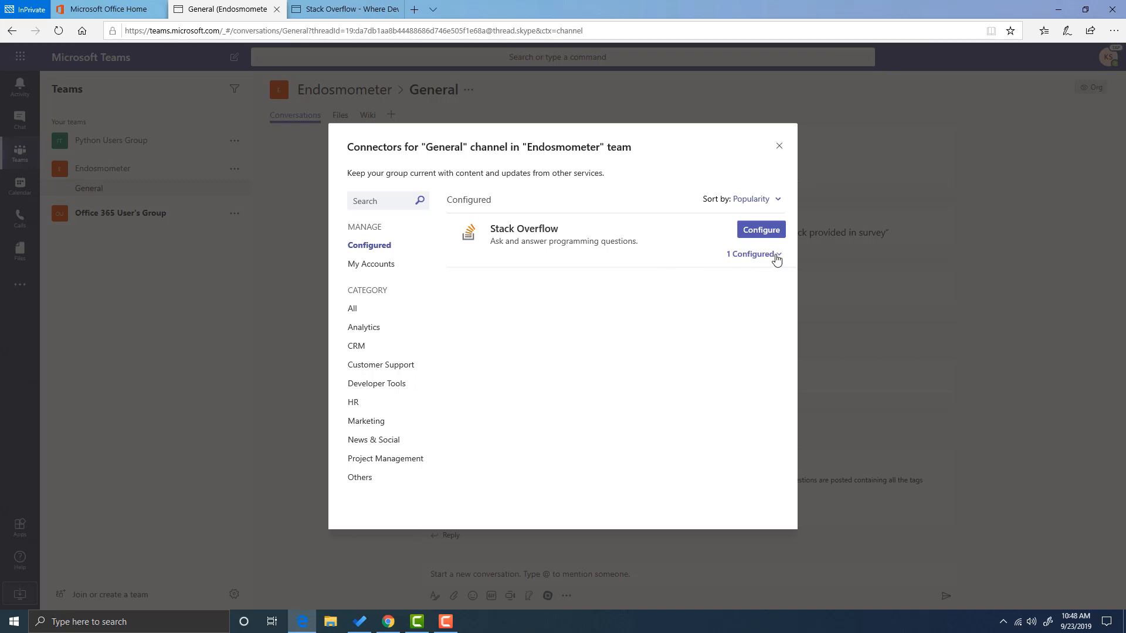
# Show the details of the configured Stack Overflow connection for the General channel and close the connectors window.
pyautogui.click(776, 260)
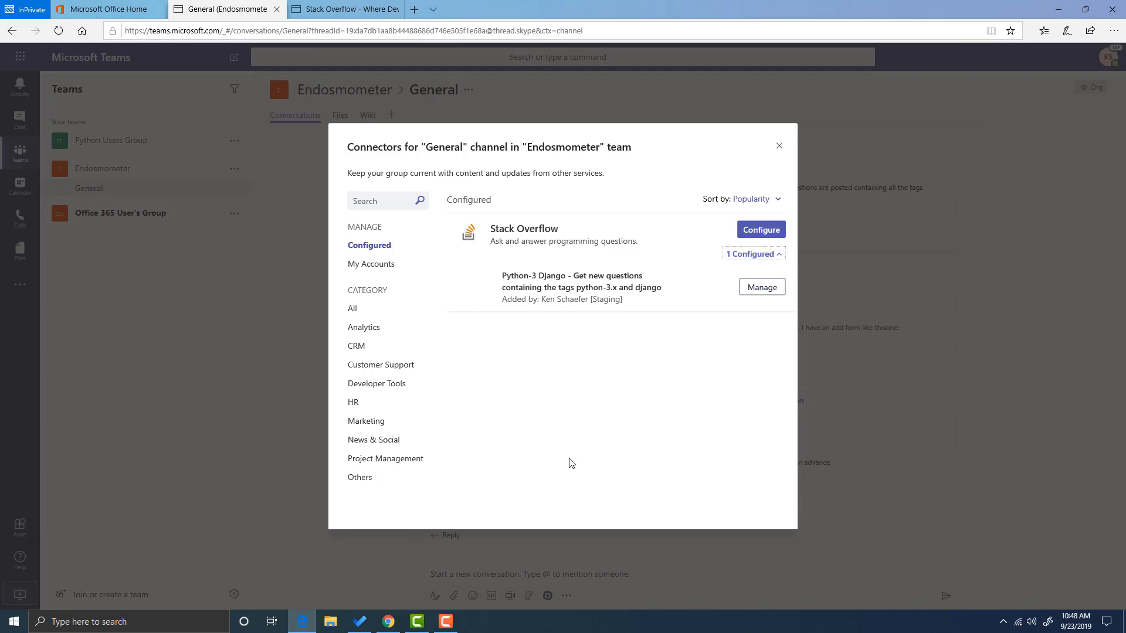
pyautogui.click(778, 145)
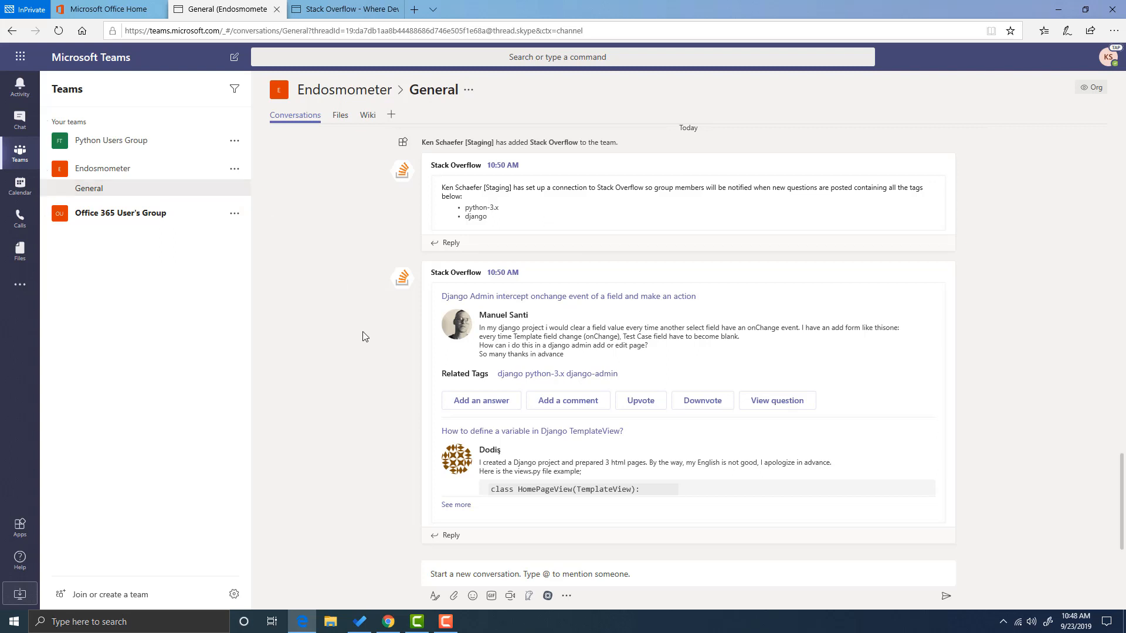
# Open the question "How to define a variable in Django TemplateView?" from the digest, read through its answer, and return to the Teams channel.
pyautogui.moveTo(468, 177)
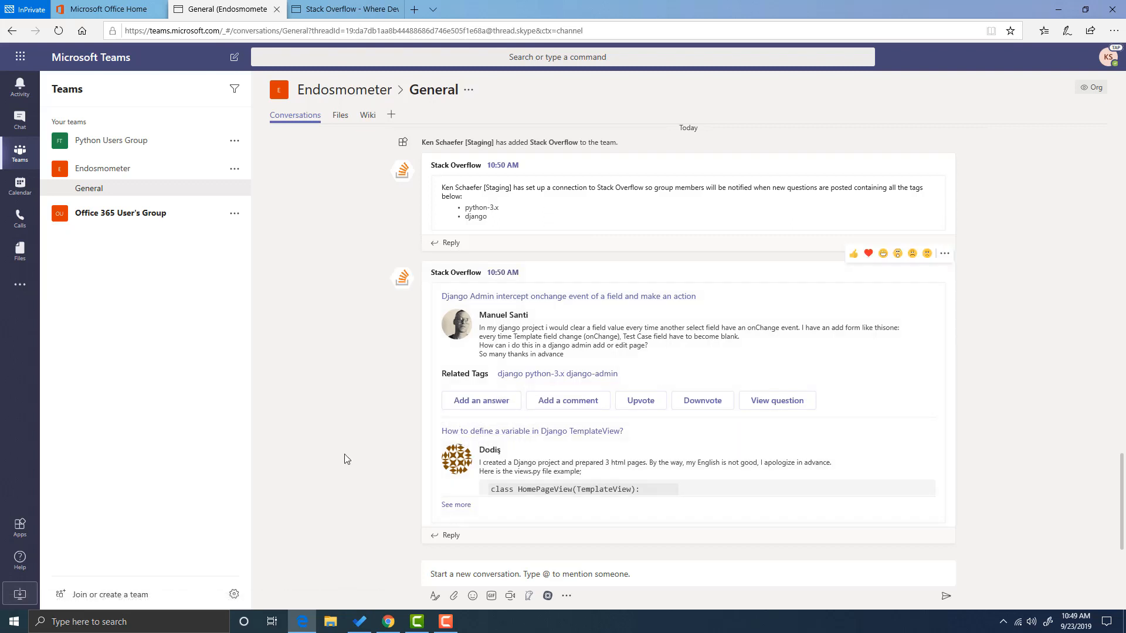
pyautogui.click(516, 435)
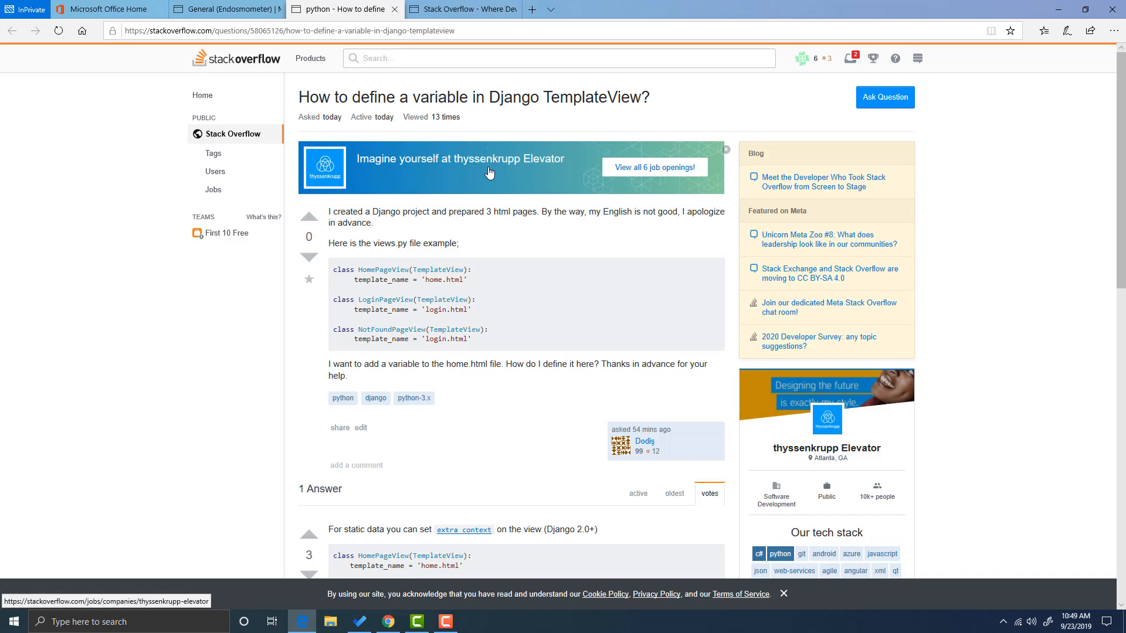
pyautogui.scroll(-10, 516, 281)
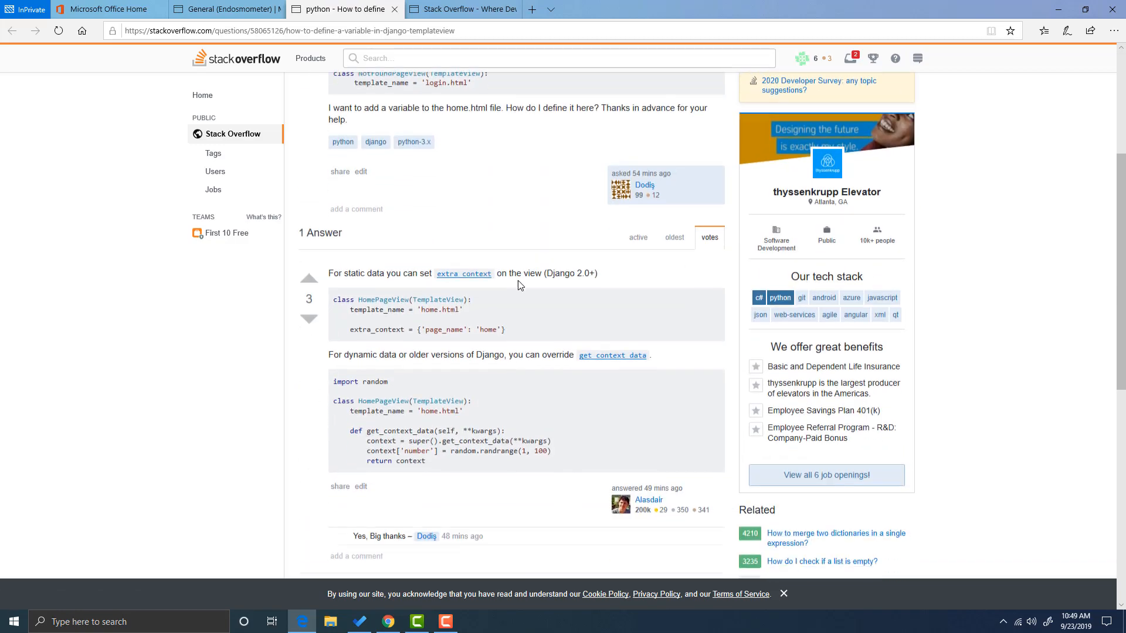
pyautogui.scroll(4, 518, 284)
pyautogui.scroll(10, 518, 286)
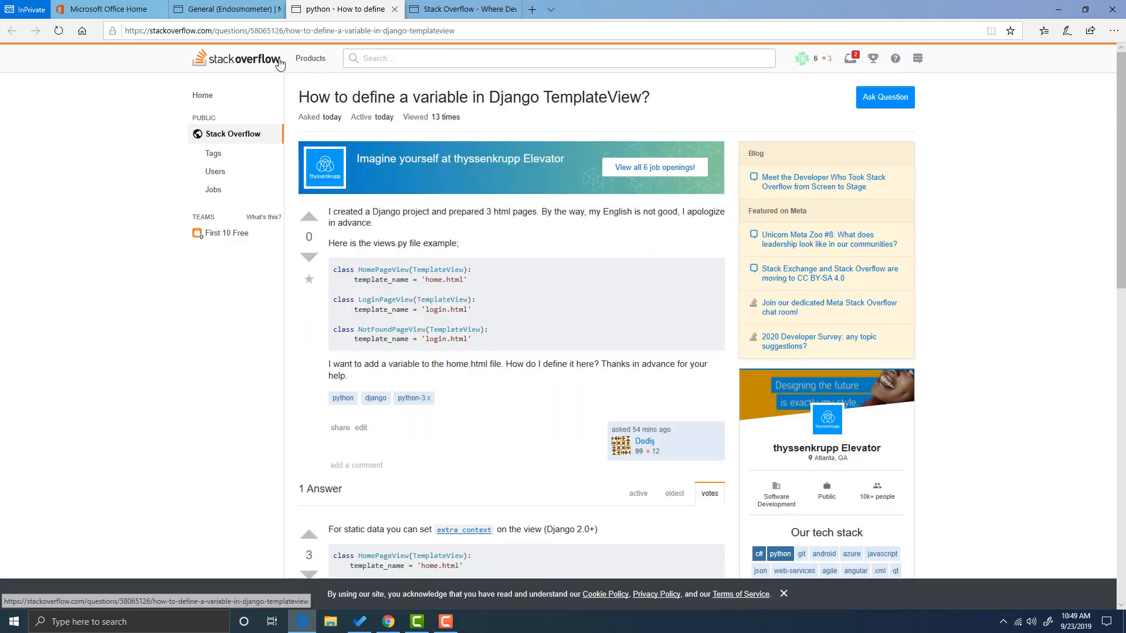
pyautogui.click(228, 9)
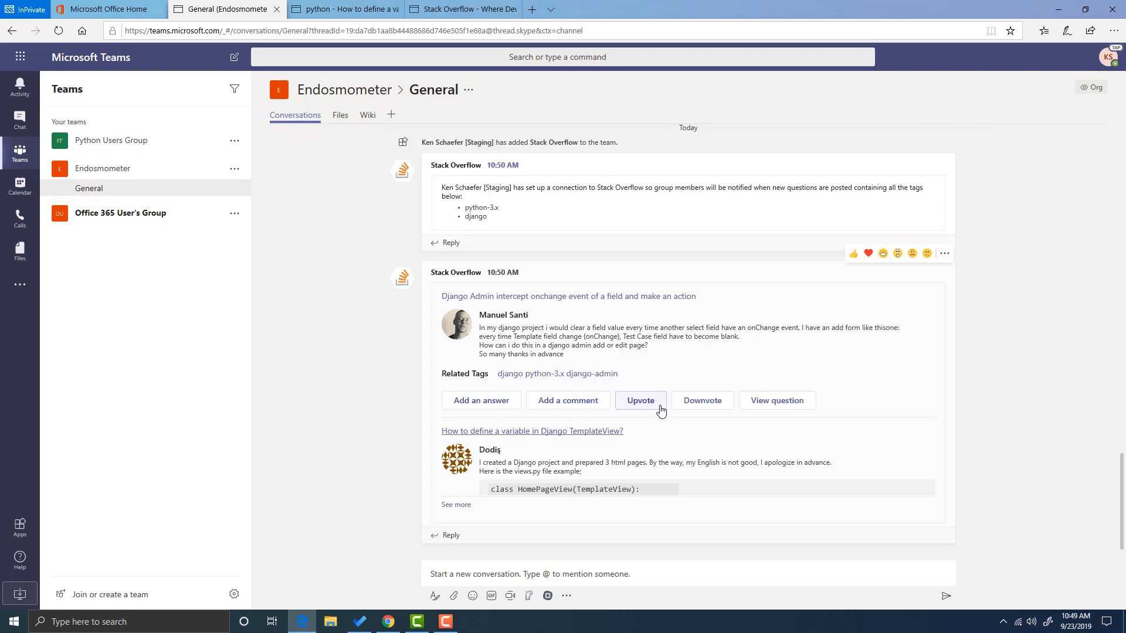
# View the digest's "Django Admin intercept onchange event of a field and make an action" question on Stack Overflow and return to the Teams channel.
pyautogui.click(787, 403)
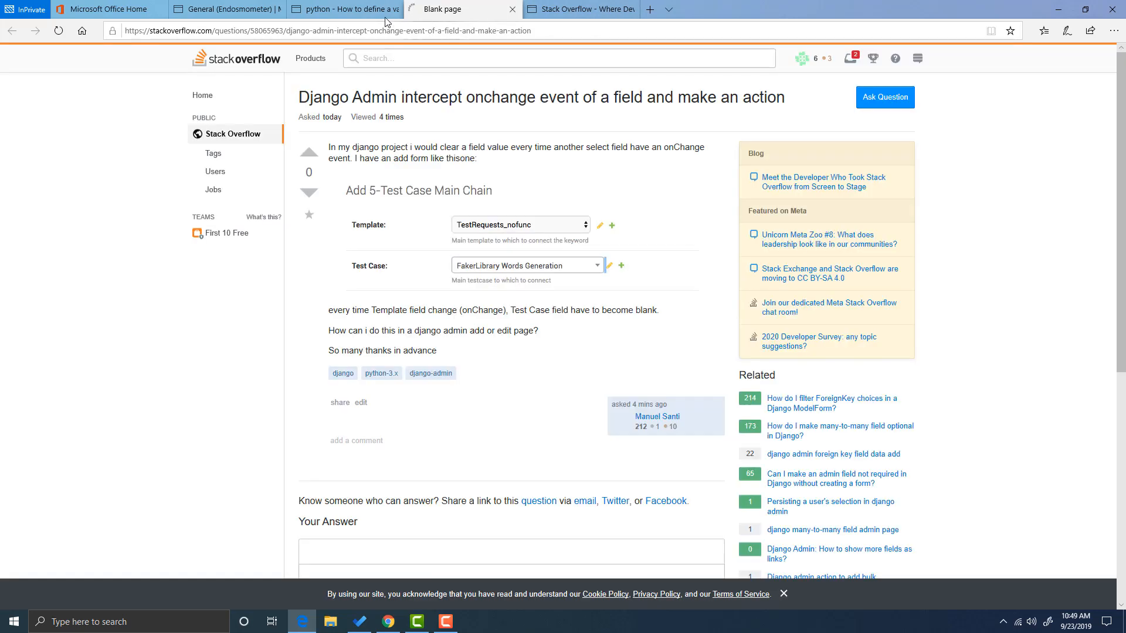
pyautogui.click(201, 11)
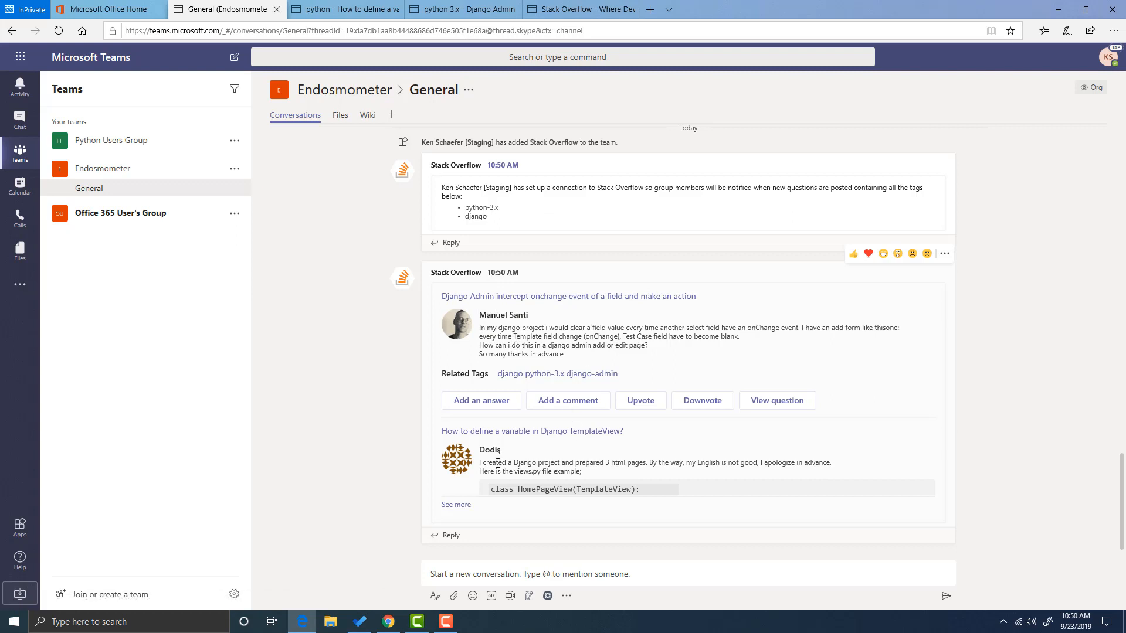
# Expand the Stack Overflow digest post and review the full text of the Django TemplateView question.
pyautogui.scroll(1, 545, 468)
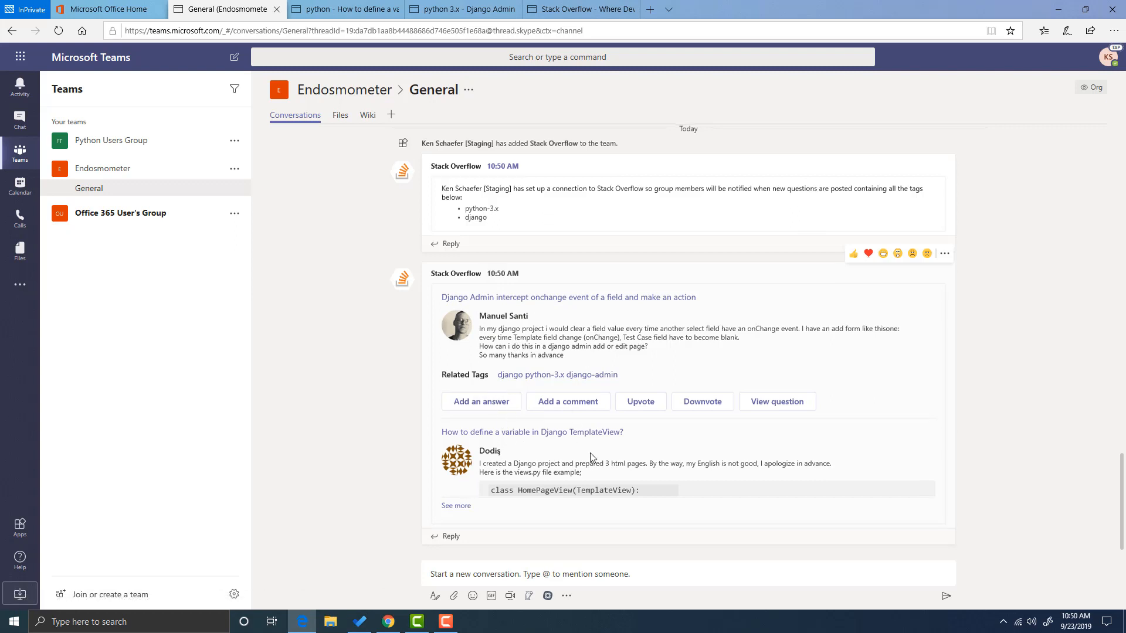
pyautogui.scroll(-1, 528, 475)
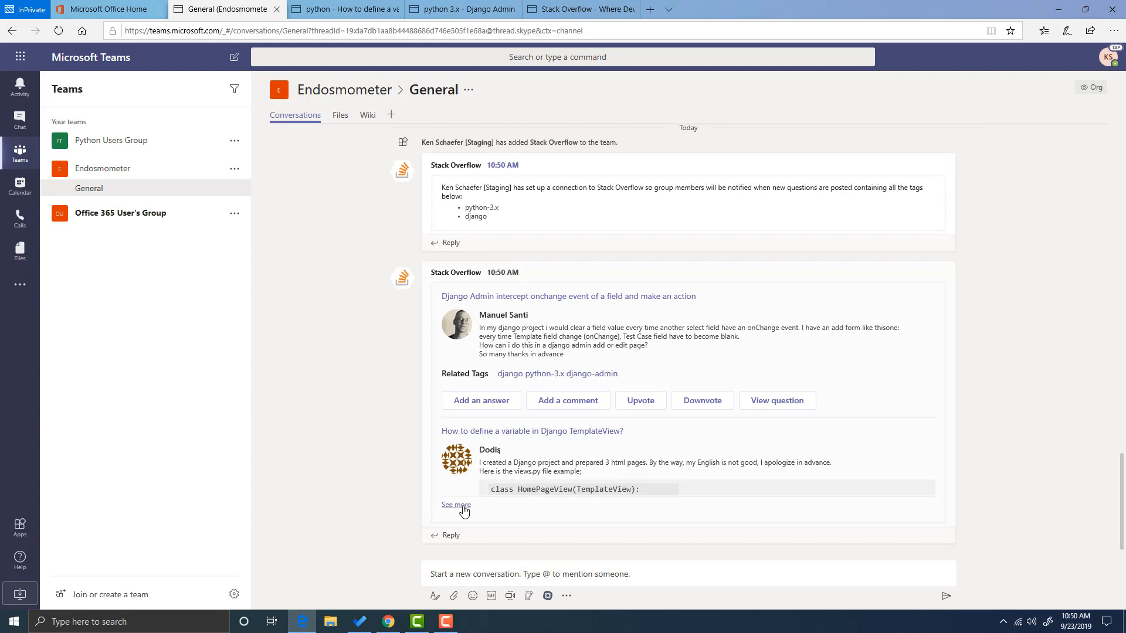
pyautogui.click(462, 505)
pyautogui.scroll(-3, 454, 446)
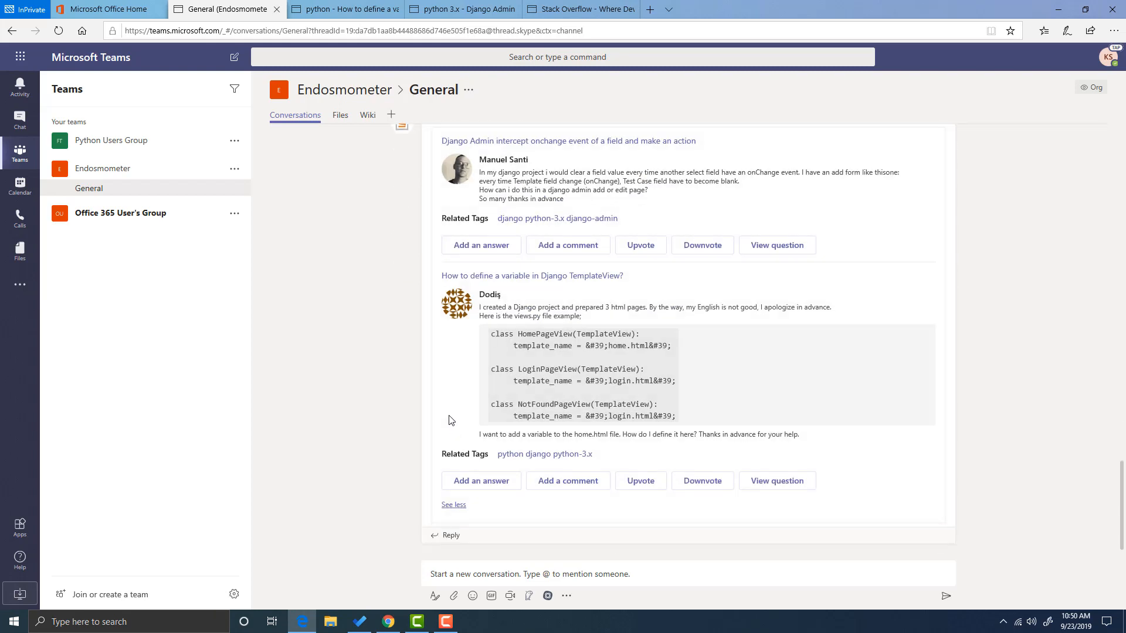
pyautogui.scroll(2, 451, 420)
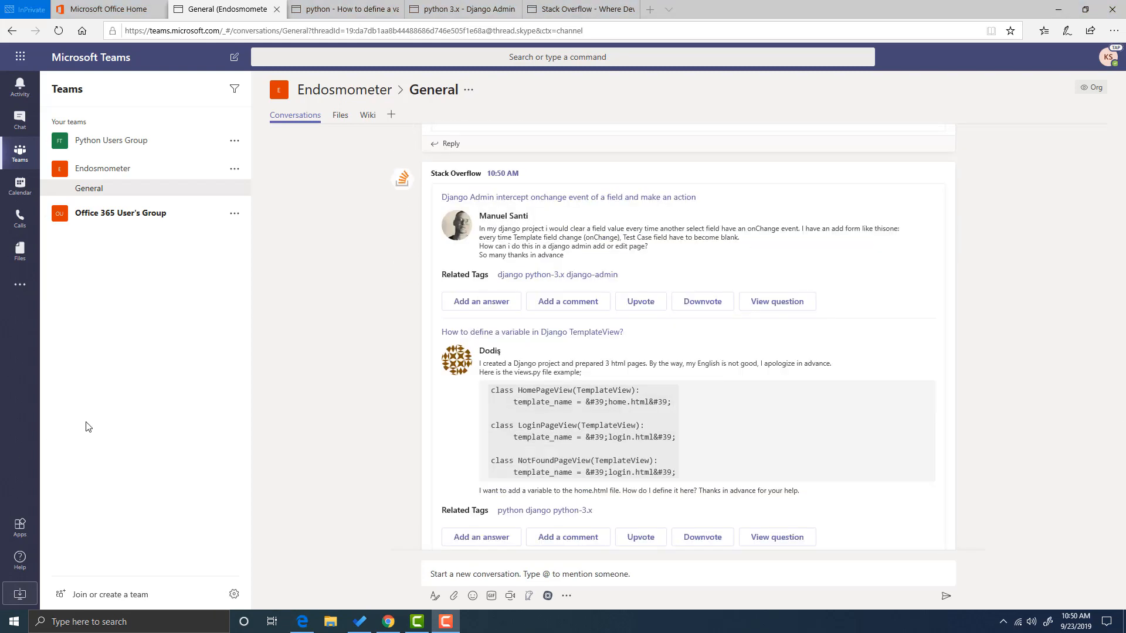